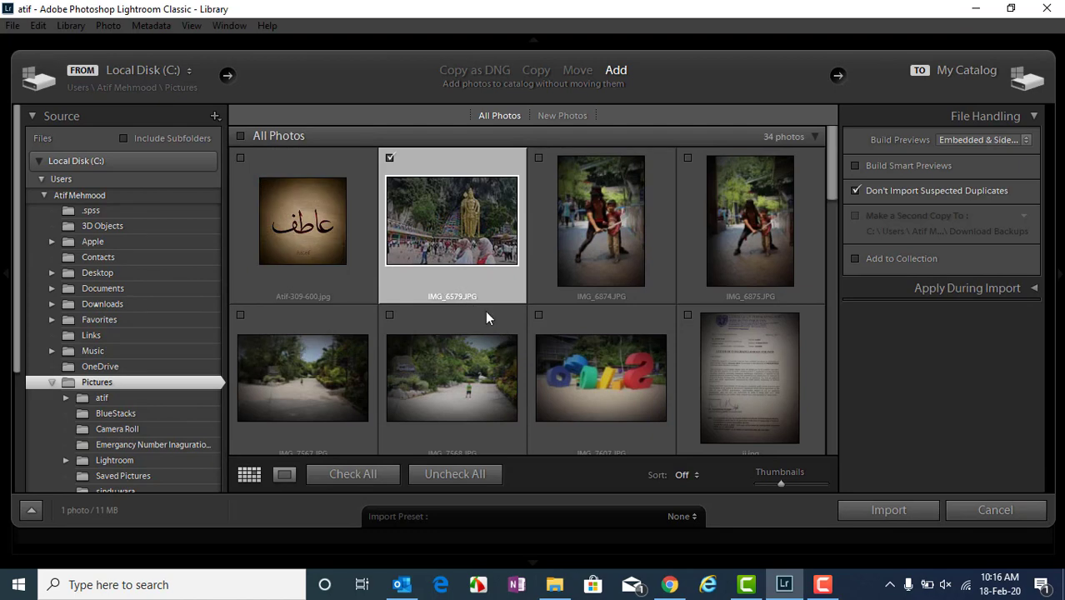
- Import IMG_6579.JPG into the catalog and open it for editing in the Develop module
{"action": "left_click", "coordinate": [888, 510]}
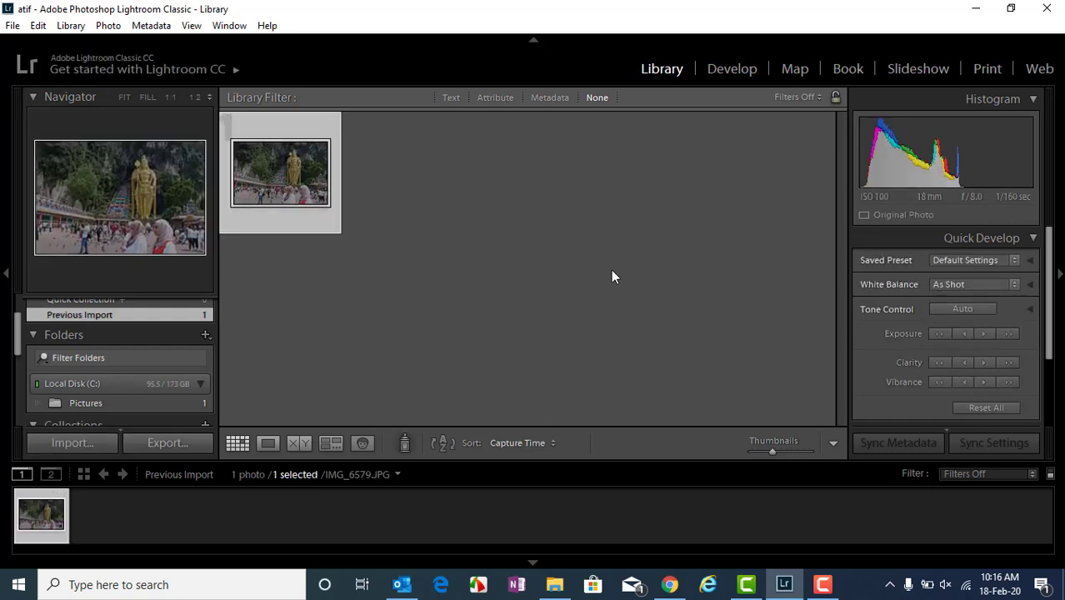
{"action": "left_click", "coordinate": [738, 72]}
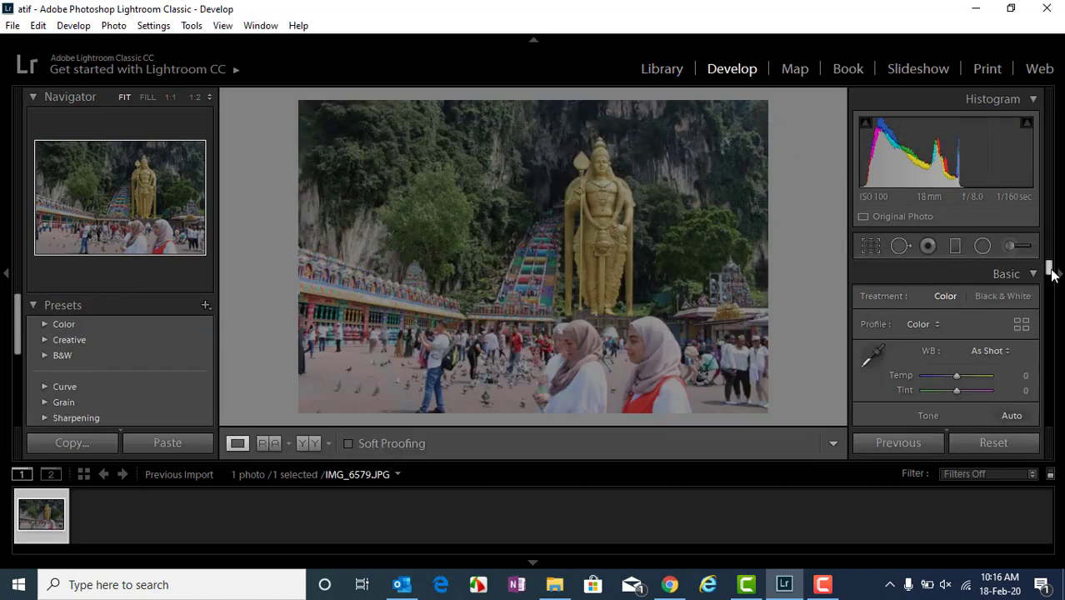
- Brighten the photo by setting Exposure to +1.19 and Contrast to +31
{"action": "left_click_drag", "start_coordinate": [1051, 273], "coordinate": [1052, 279]}
{"action": "scroll", "coordinate": [1048, 278], "scroll_direction": "down", "scroll_amount": 2}
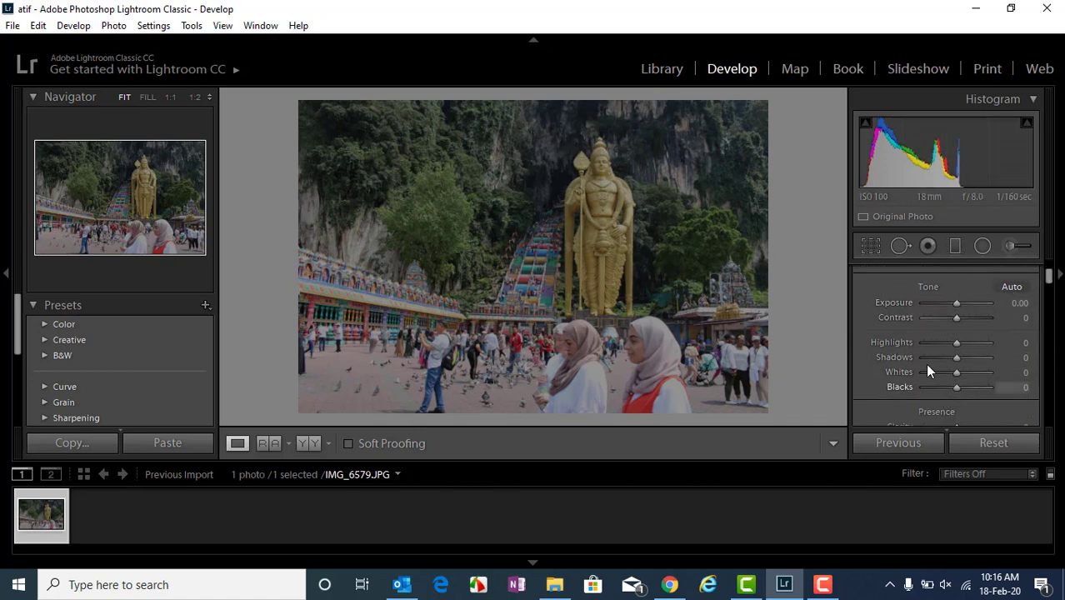
{"action": "left_click_drag", "start_coordinate": [1049, 278], "coordinate": [1051, 283]}
{"action": "scroll", "coordinate": [1051, 283], "scroll_direction": "down", "scroll_amount": 1}
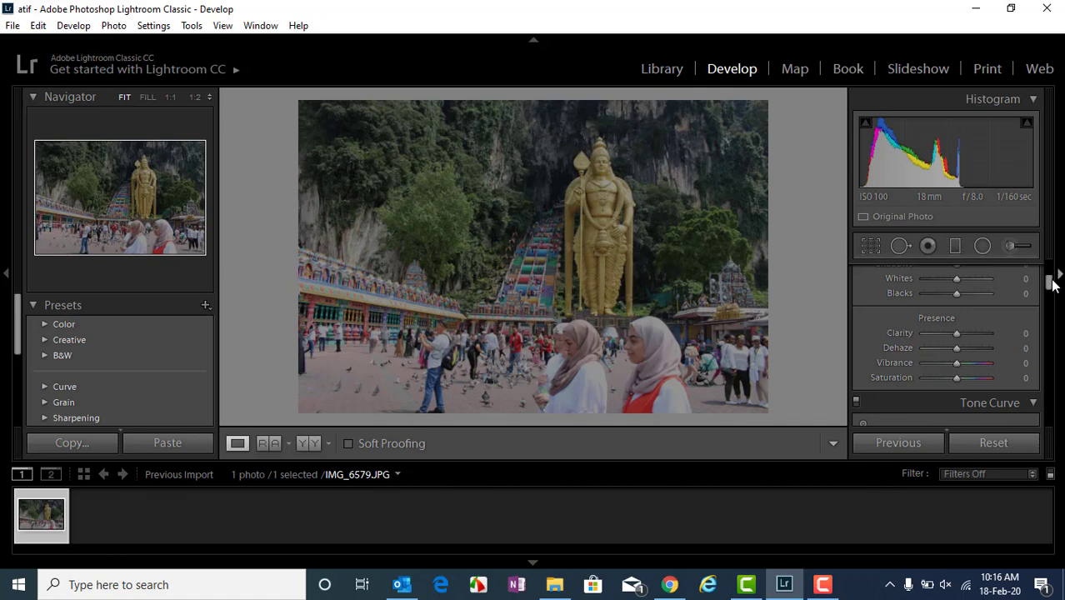
{"action": "mouse_move", "coordinate": [1052, 286]}
{"action": "left_mouse_down"}
{"action": "mouse_move", "coordinate": [1053, 400]}
{"action": "mouse_move", "coordinate": [1054, 260]}
{"action": "mouse_move", "coordinate": [1050, 282]}
{"action": "left_mouse_up"}
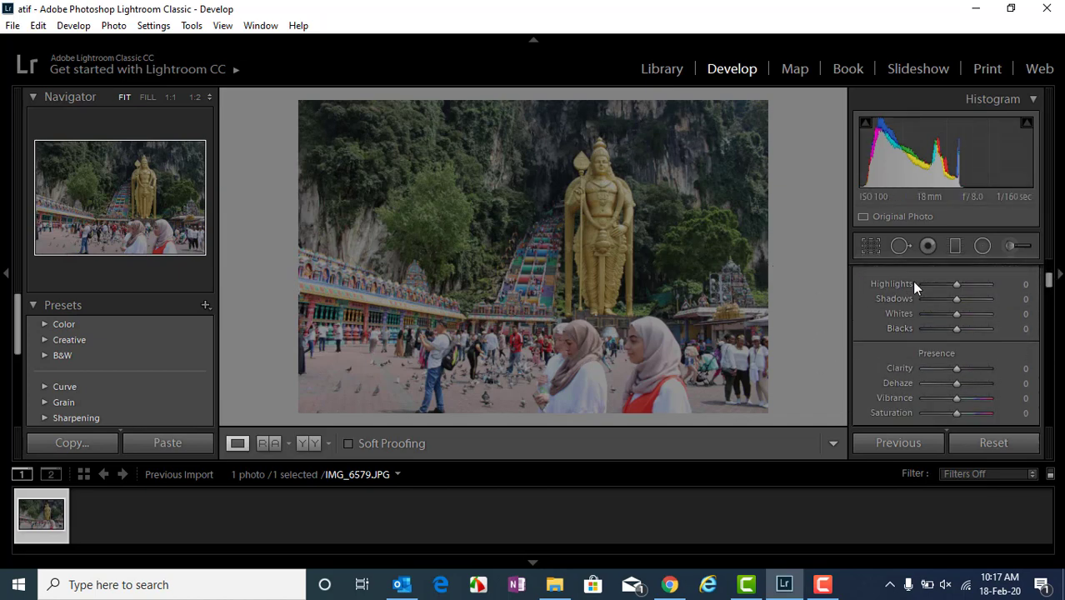
{"action": "scroll", "coordinate": [1053, 279], "scroll_direction": "up", "scroll_amount": 1}
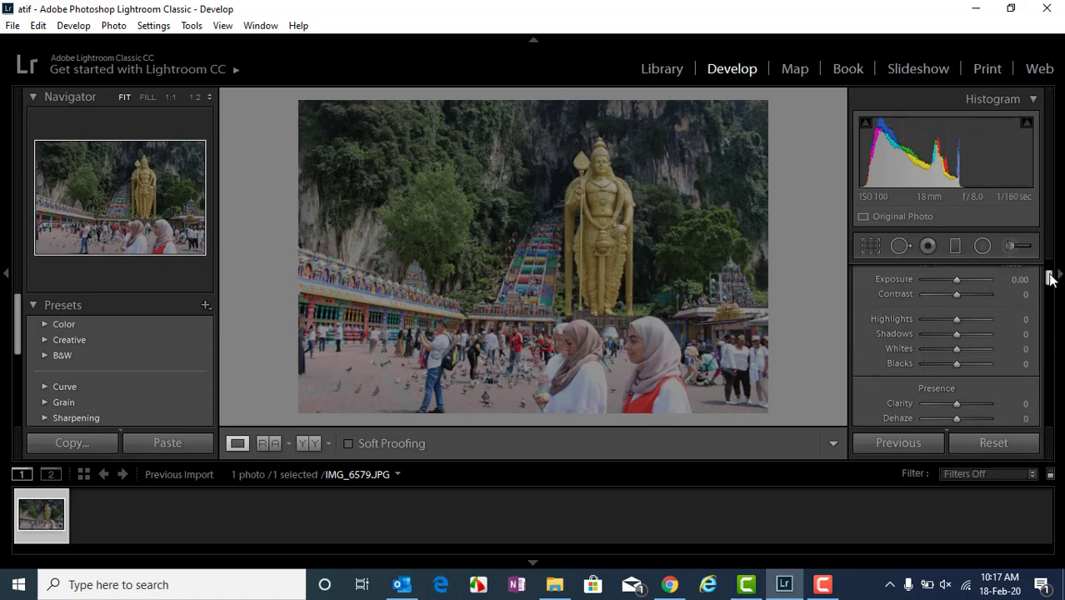
{"action": "scroll", "coordinate": [1052, 280], "scroll_direction": "up", "scroll_amount": 1}
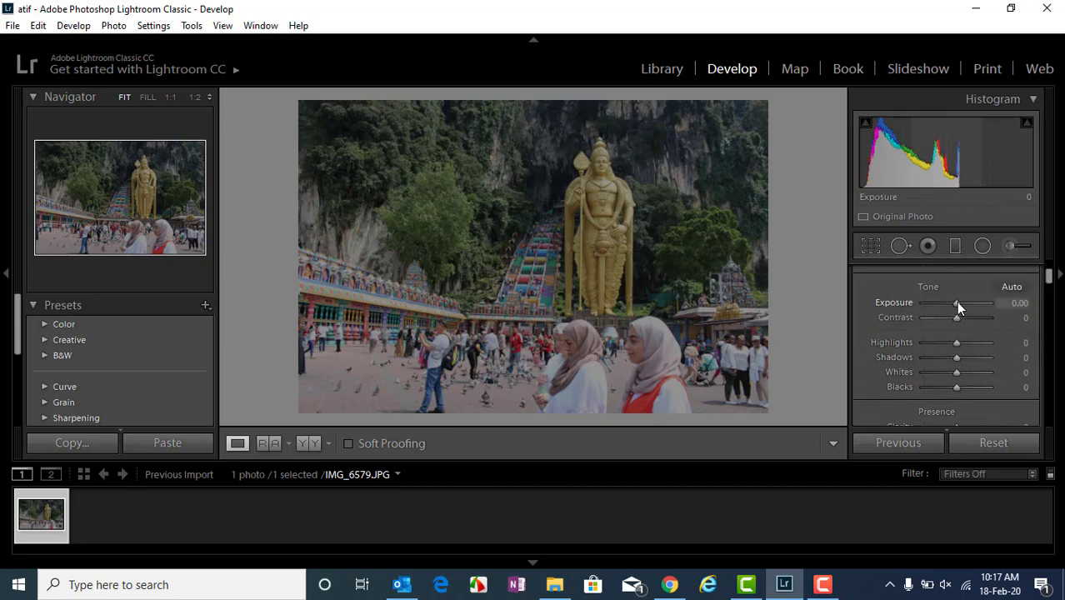
{"action": "left_click_drag", "start_coordinate": [958, 303], "coordinate": [968, 318]}
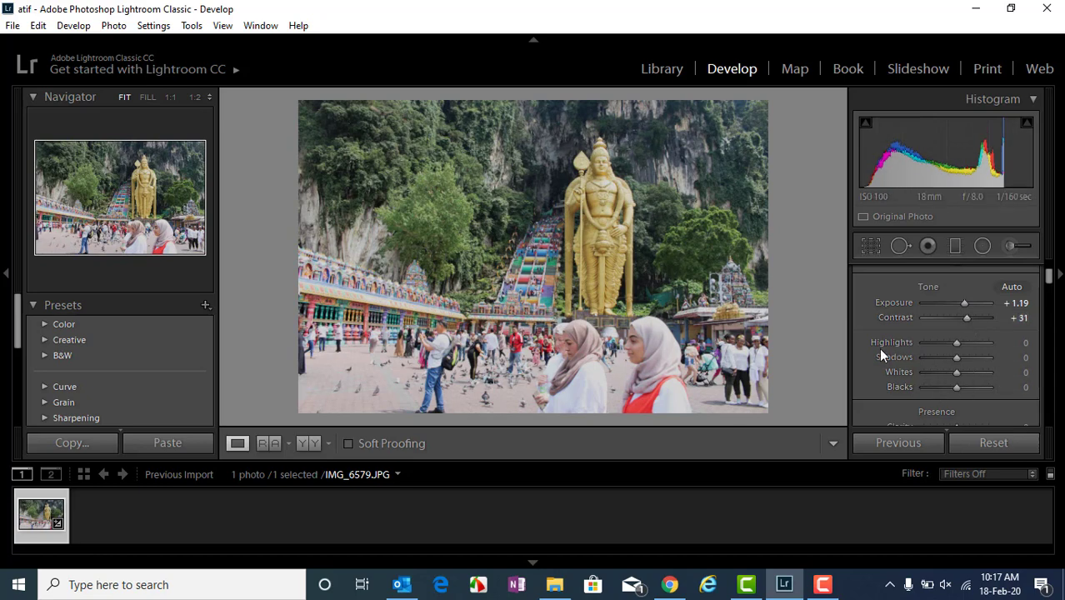
- Balance the photo's tones with Highlights at -90, Shadows at +95, Whites at +67 and Blacks at -36
{"action": "left_click_drag", "start_coordinate": [958, 343], "coordinate": [987, 358]}
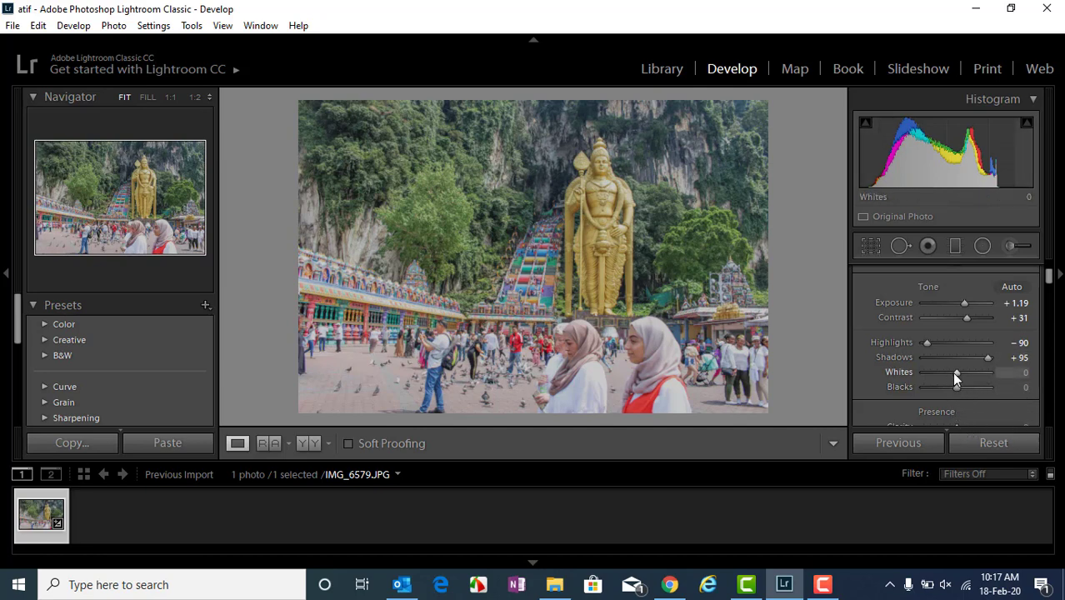
{"action": "mouse_move", "coordinate": [957, 373]}
{"action": "left_mouse_down"}
{"action": "mouse_move", "coordinate": [946, 372]}
{"action": "mouse_move", "coordinate": [976, 372]}
{"action": "mouse_move", "coordinate": [932, 373]}
{"action": "mouse_move", "coordinate": [978, 374]}
{"action": "left_mouse_up"}
{"action": "key", "text": "alt"}
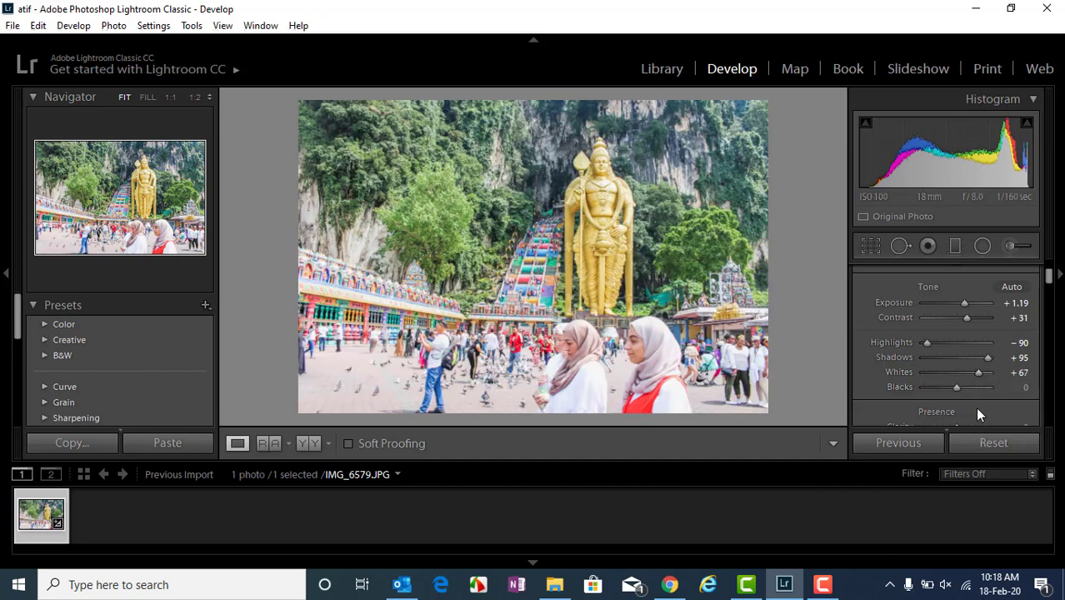
{"action": "key", "text": "alt"}
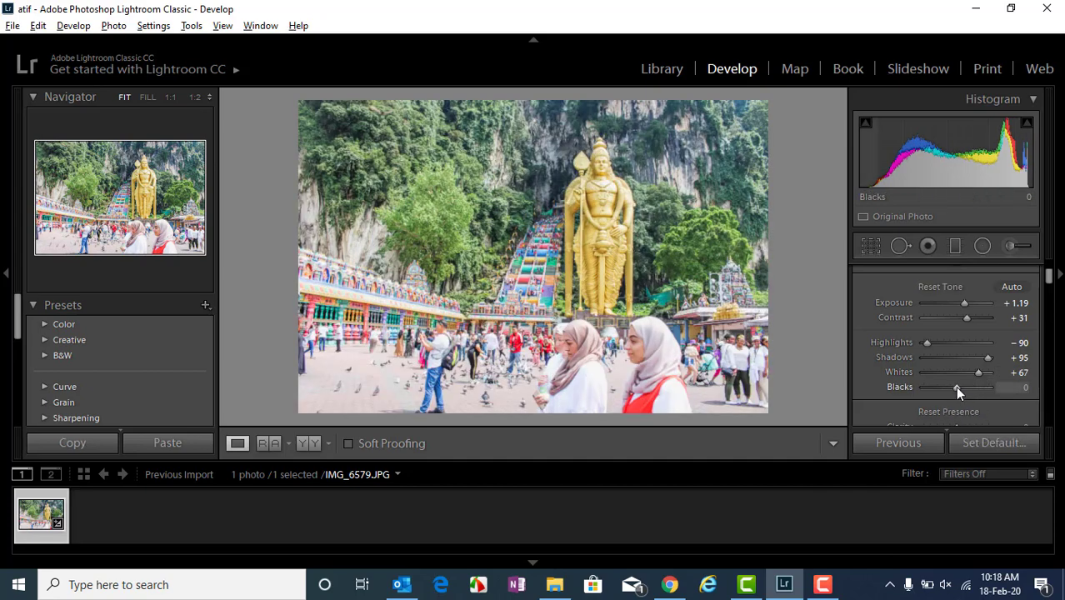
{"action": "mouse_move", "coordinate": [957, 387]}
{"action": "left_mouse_down"}
{"action": "mouse_move", "coordinate": [920, 388]}
{"action": "mouse_move", "coordinate": [945, 388]}
{"action": "left_mouse_up"}
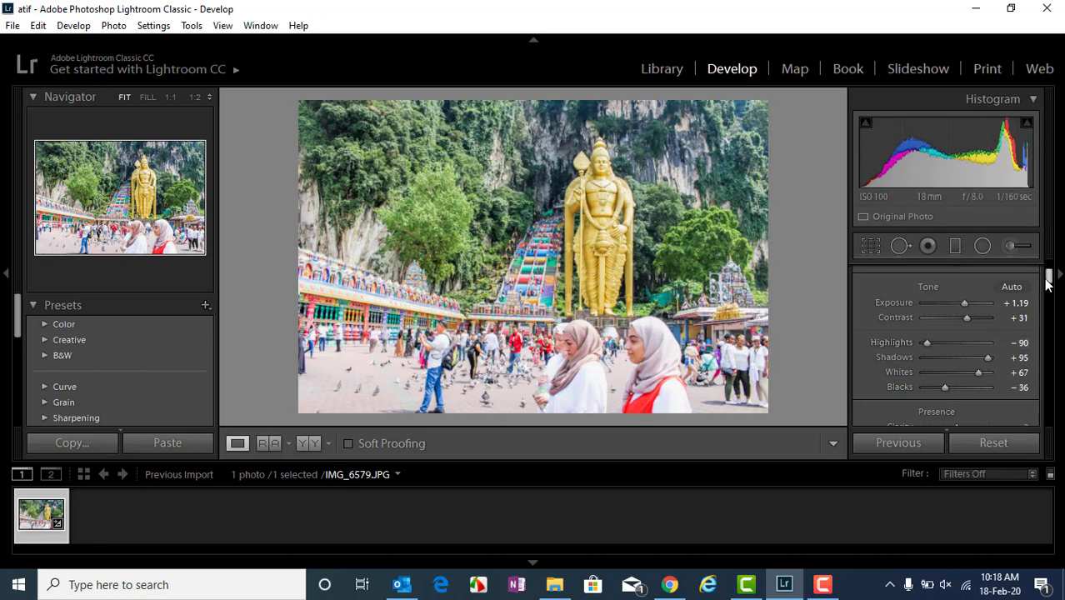
- Strengthen the photo's presence by setting Clarity to +40, Dehaze to +31 and Vibrance to +45
{"action": "scroll", "coordinate": [1050, 284], "scroll_direction": "down", "scroll_amount": 3}
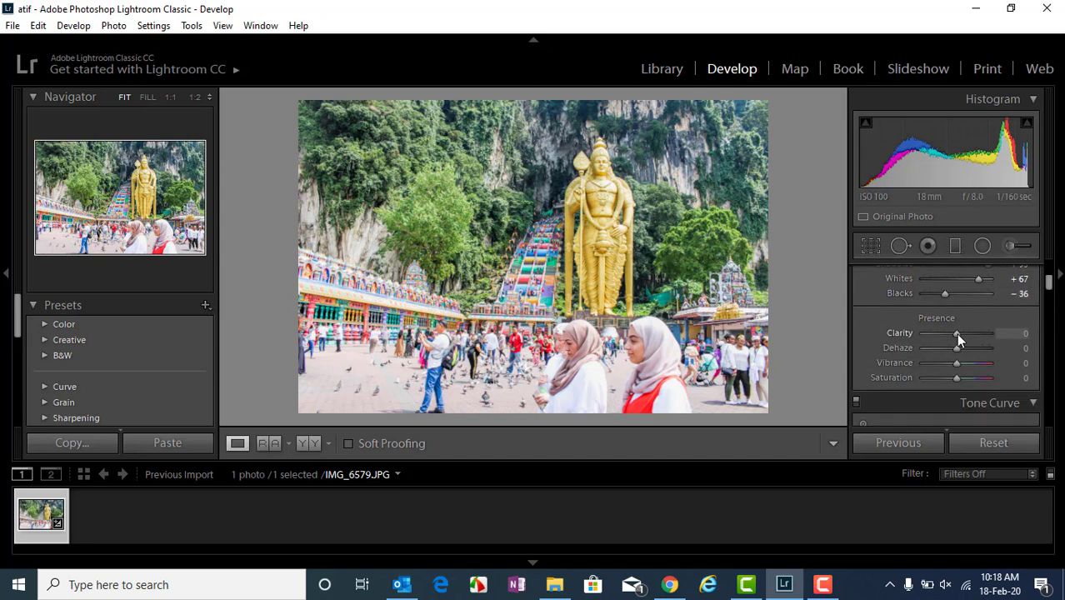
{"action": "mouse_move", "coordinate": [956, 333]}
{"action": "left_mouse_down"}
{"action": "mouse_move", "coordinate": [989, 333]}
{"action": "mouse_move", "coordinate": [969, 333]}
{"action": "mouse_move", "coordinate": [965, 349]}
{"action": "left_mouse_up"}
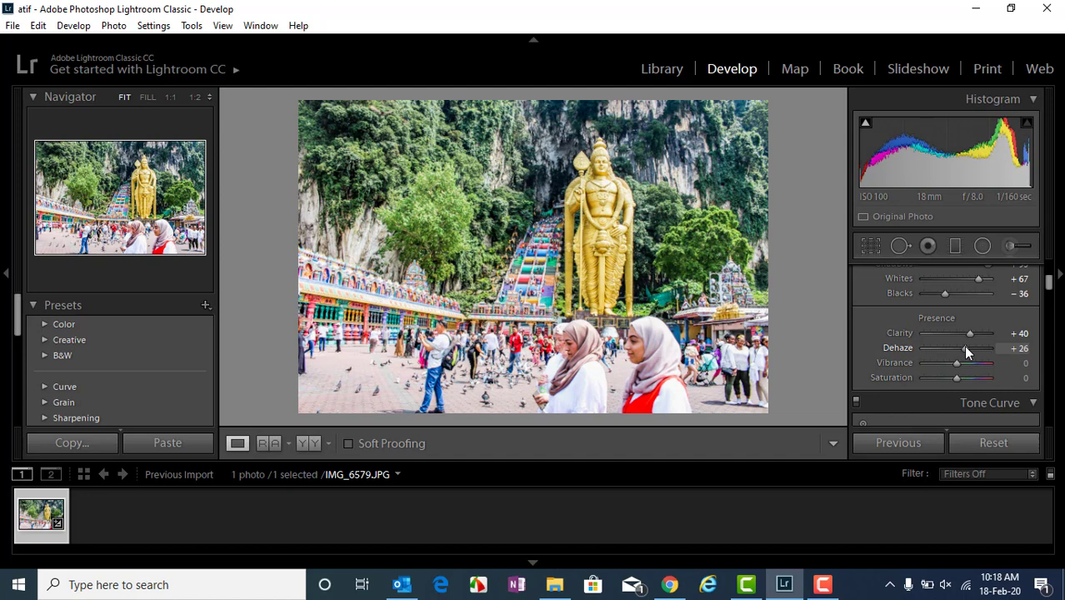
{"action": "left_click_drag", "start_coordinate": [966, 349], "coordinate": [968, 351]}
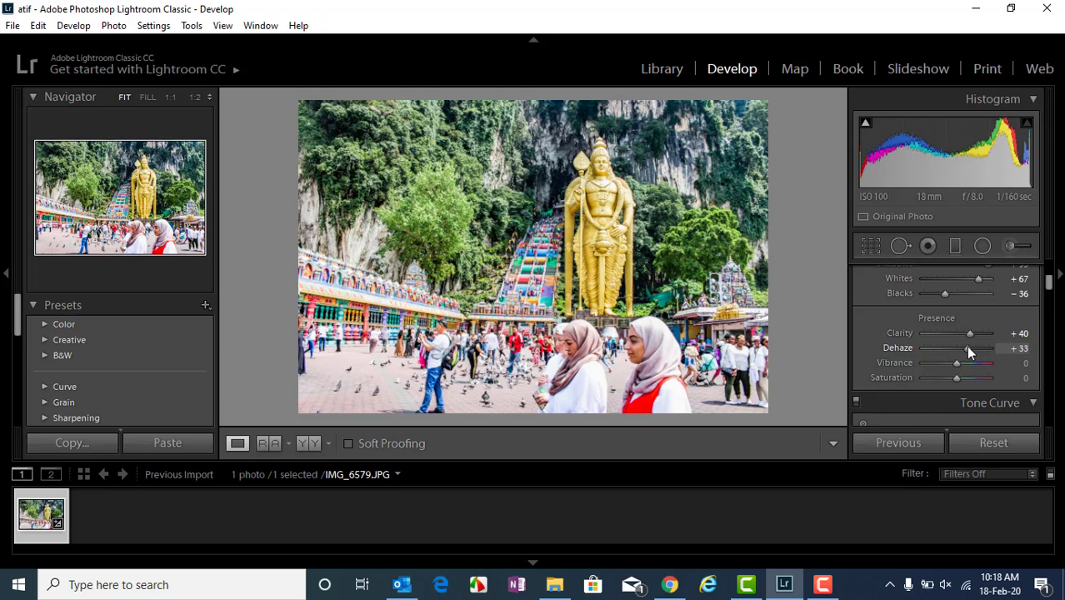
{"action": "left_click_drag", "start_coordinate": [966, 345], "coordinate": [966, 345]}
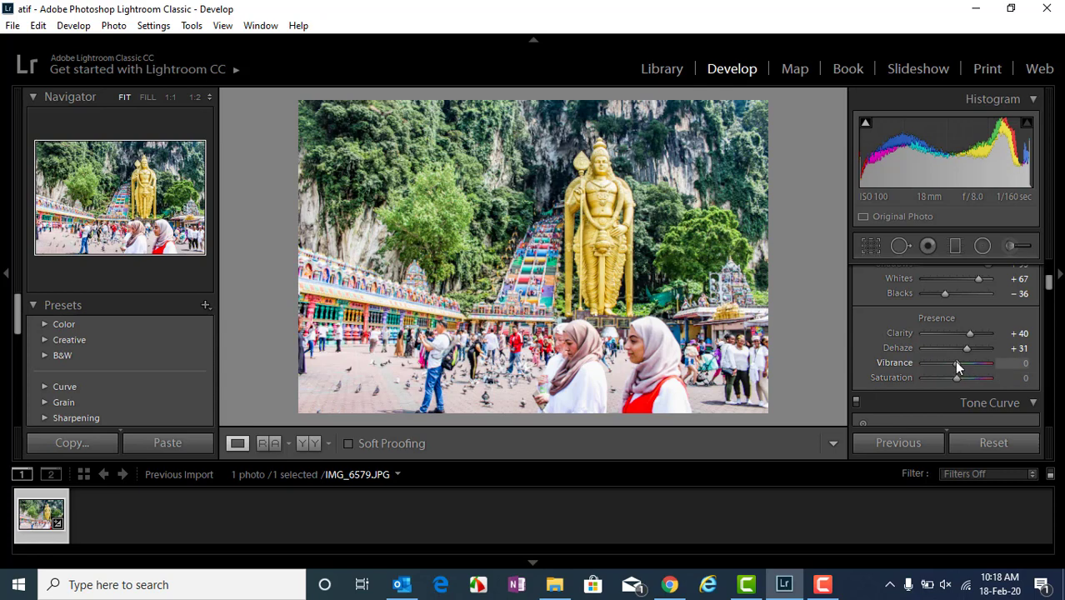
{"action": "mouse_move", "coordinate": [956, 363]}
{"action": "left_mouse_down"}
{"action": "mouse_move", "coordinate": [990, 363]}
{"action": "mouse_move", "coordinate": [933, 363]}
{"action": "mouse_move", "coordinate": [971, 365]}
{"action": "left_mouse_up"}
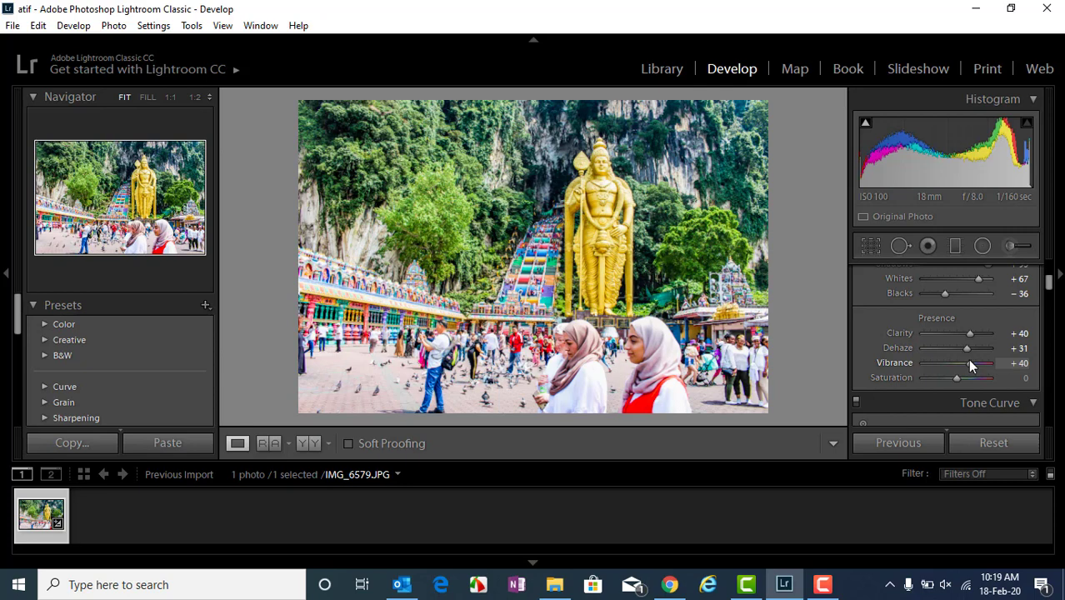
{"action": "left_click_drag", "start_coordinate": [971, 366], "coordinate": [972, 365]}
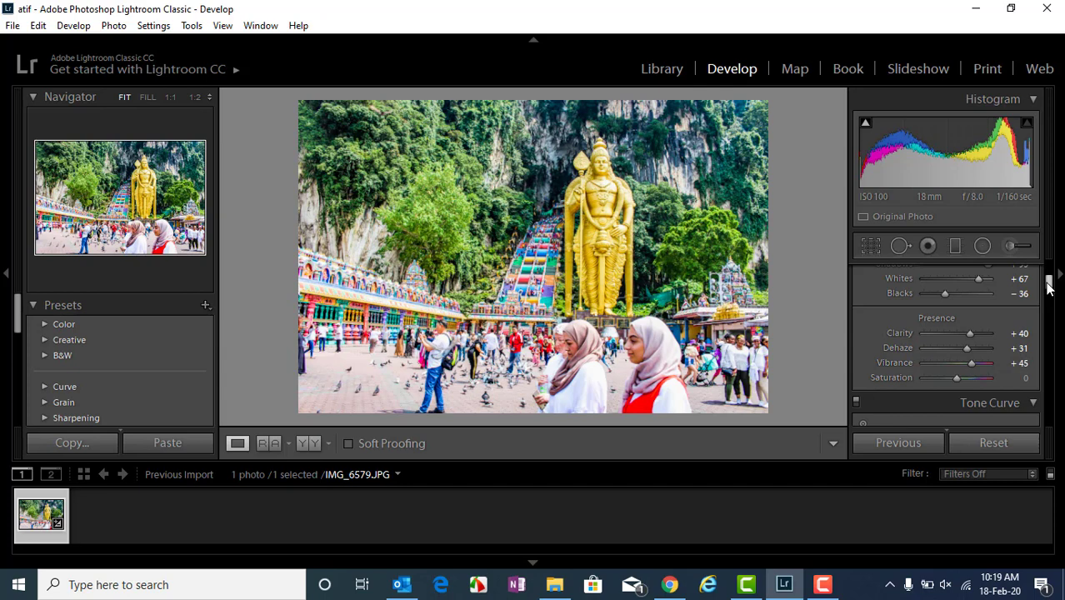
- Fine-tune the darker part of the photo's tone curve with a slight adjustment
{"action": "left_click_drag", "start_coordinate": [1049, 286], "coordinate": [1050, 298]}
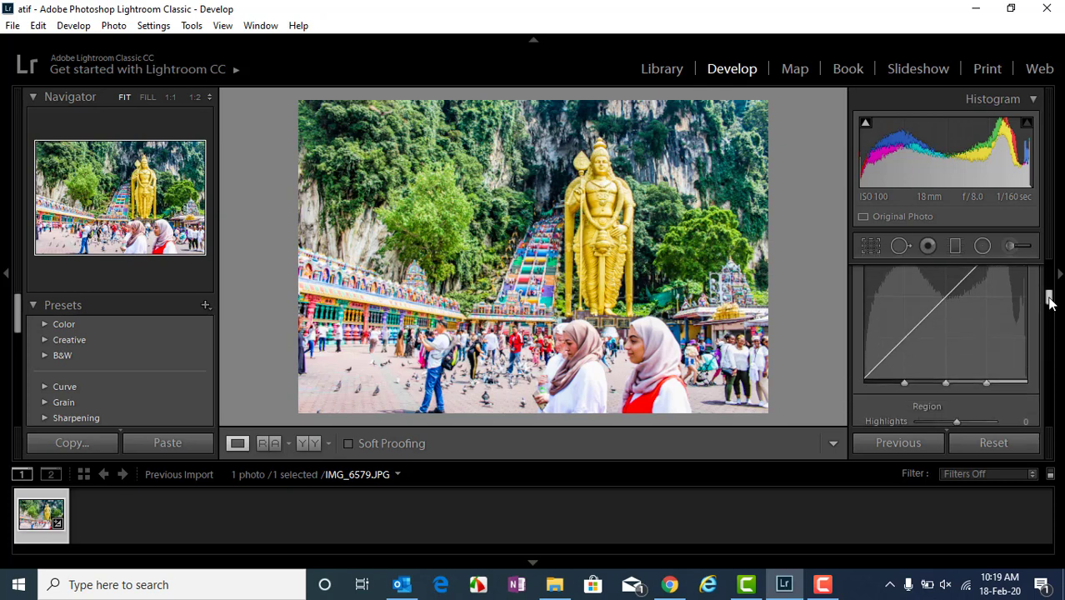
{"action": "scroll", "coordinate": [1048, 296], "scroll_direction": "up", "scroll_amount": 2}
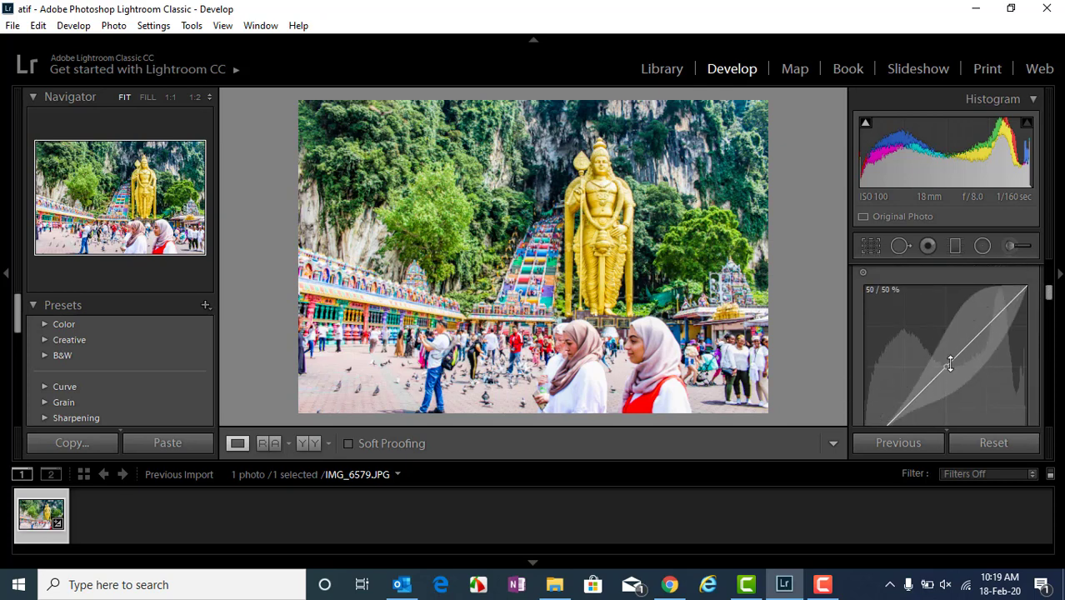
{"action": "left_click_drag", "start_coordinate": [922, 390], "coordinate": [1043, 392]}
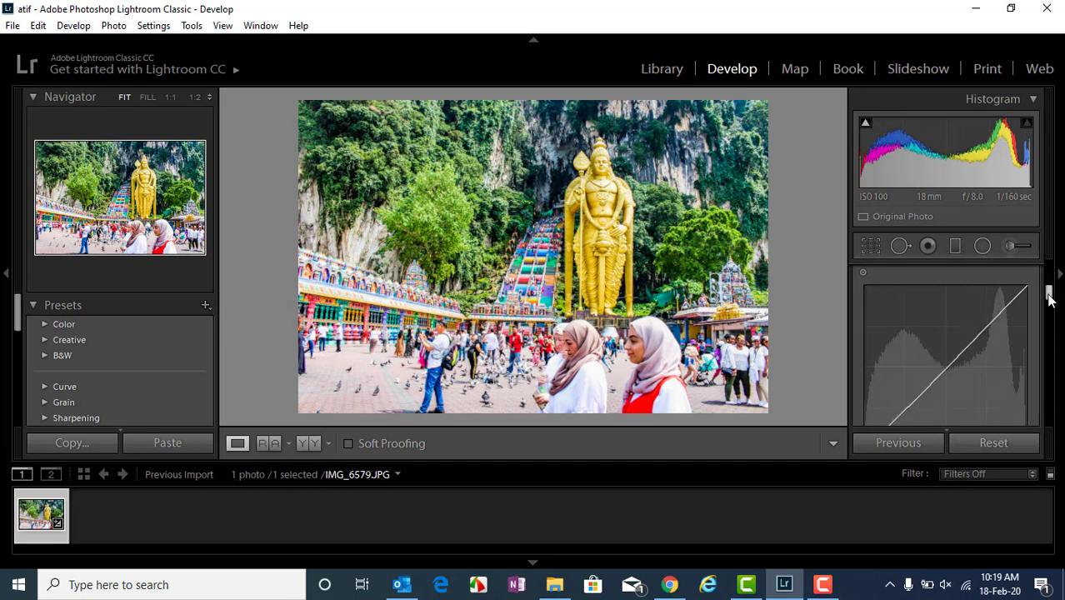
- Adjust the green color range in the HSL / Color settings to Hue +64 and Saturation +4
{"action": "left_click_drag", "start_coordinate": [1049, 298], "coordinate": [1053, 320]}
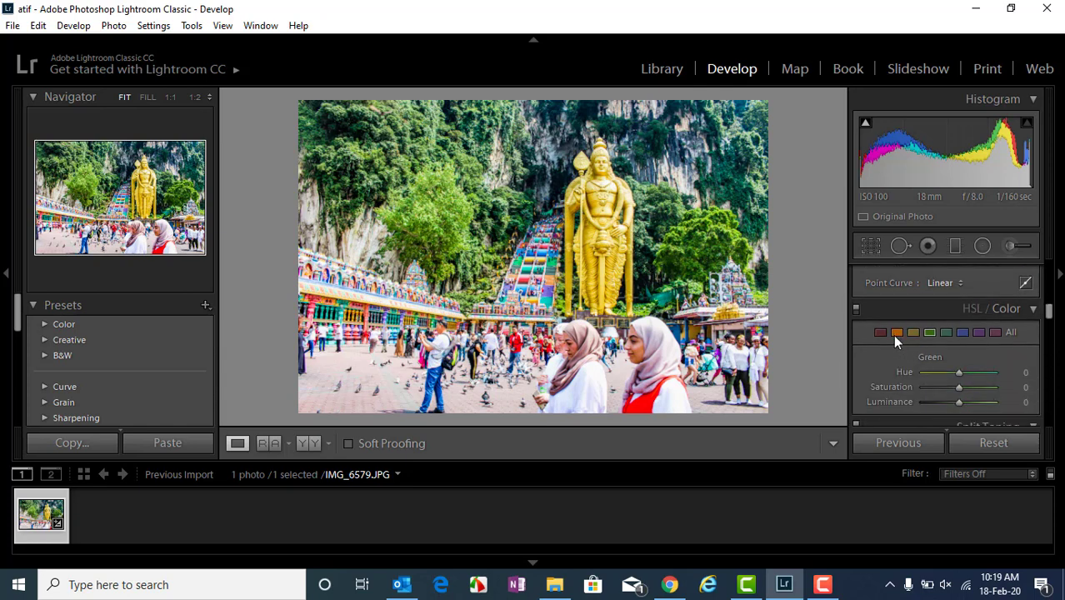
{"action": "left_click", "coordinate": [883, 333]}
{"action": "left_click", "coordinate": [897, 333]}
{"action": "left_click", "coordinate": [912, 332]}
{"action": "left_click", "coordinate": [972, 309]}
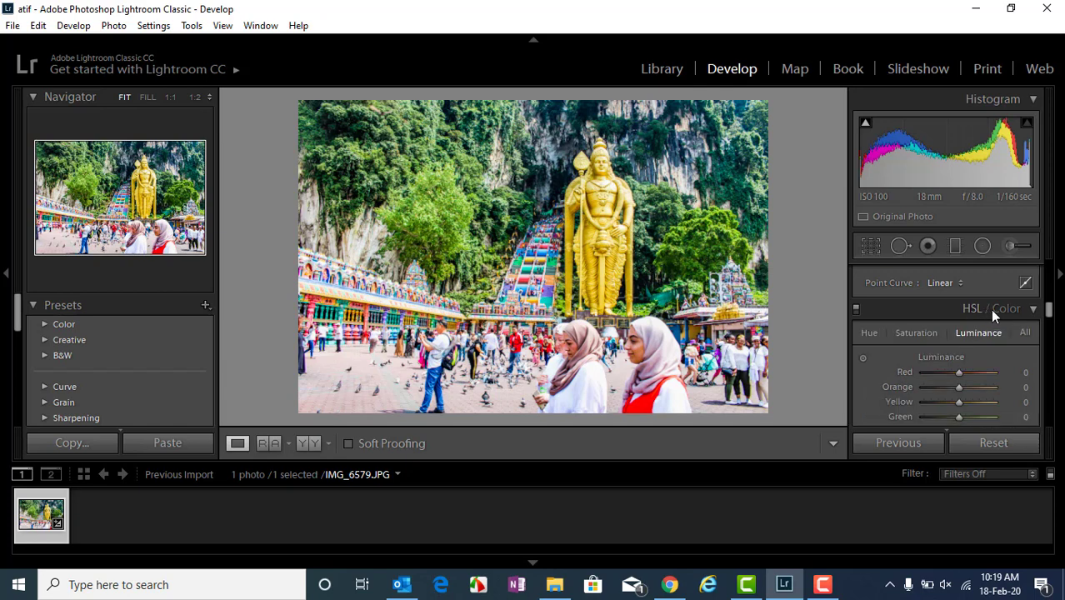
{"action": "left_click", "coordinate": [1007, 309]}
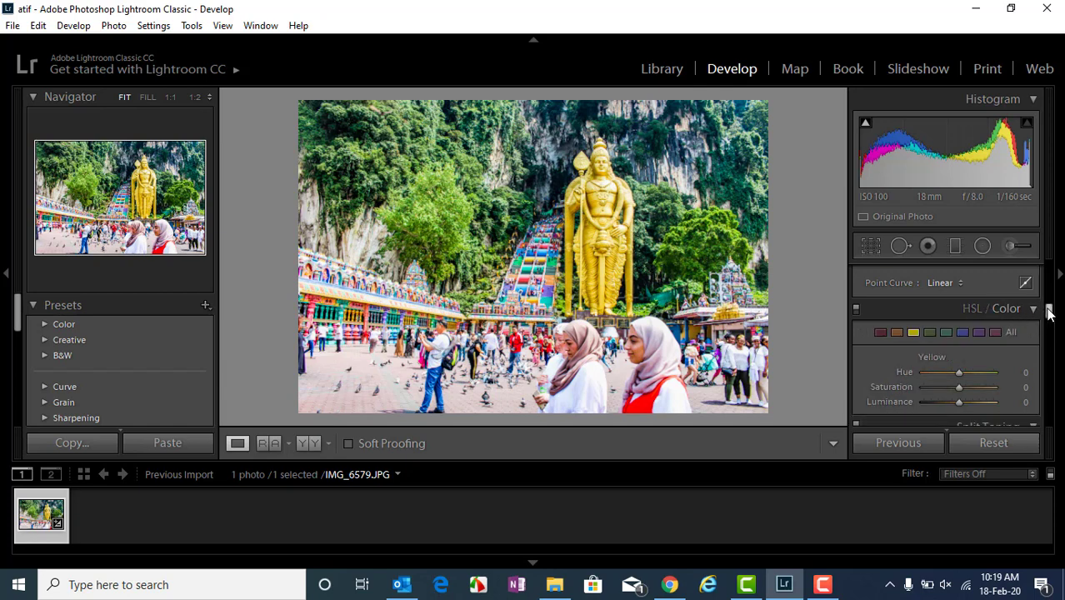
{"action": "scroll", "coordinate": [1047, 310], "scroll_direction": "down", "scroll_amount": 1}
{"action": "left_click", "coordinate": [929, 298]}
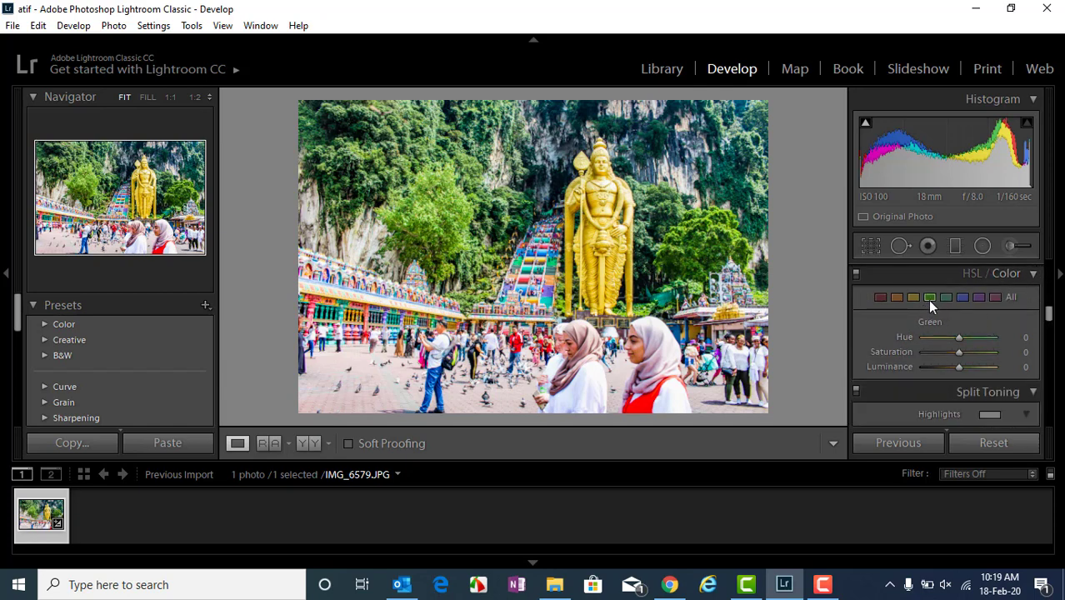
{"action": "mouse_move", "coordinate": [960, 337]}
{"action": "left_mouse_down"}
{"action": "mouse_move", "coordinate": [984, 337]}
{"action": "mouse_move", "coordinate": [905, 330]}
{"action": "mouse_move", "coordinate": [999, 340]}
{"action": "mouse_move", "coordinate": [955, 341]}
{"action": "mouse_move", "coordinate": [985, 342]}
{"action": "mouse_move", "coordinate": [957, 353]}
{"action": "mouse_move", "coordinate": [968, 353]}
{"action": "mouse_move", "coordinate": [926, 349]}
{"action": "mouse_move", "coordinate": [974, 352]}
{"action": "mouse_move", "coordinate": [961, 355]}
{"action": "left_mouse_up"}
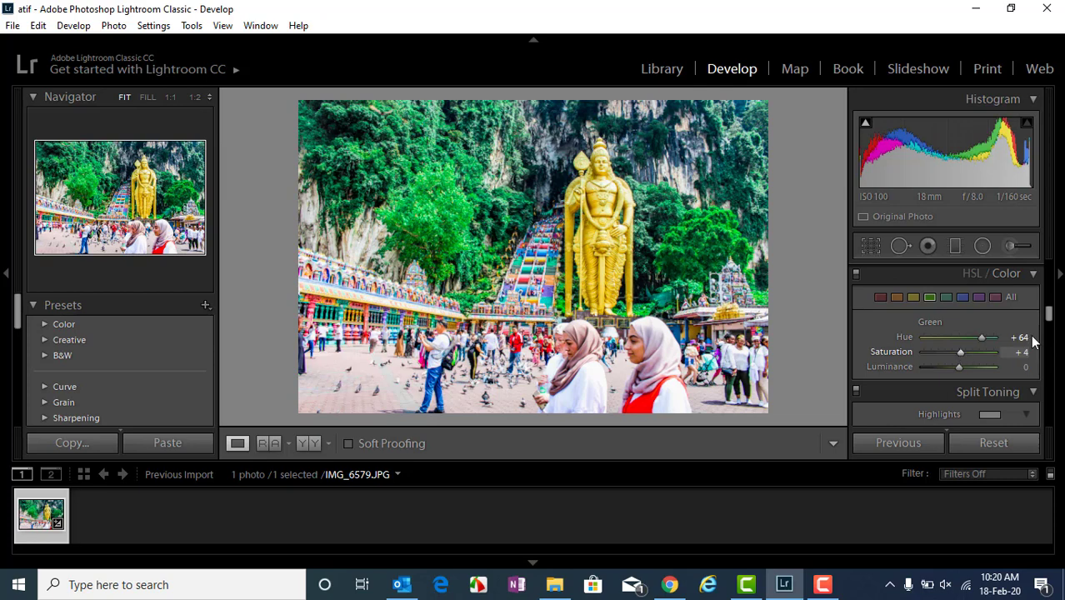
- Set the yellow color range to Hue 0 and Saturation +40
{"action": "left_click", "coordinate": [911, 297]}
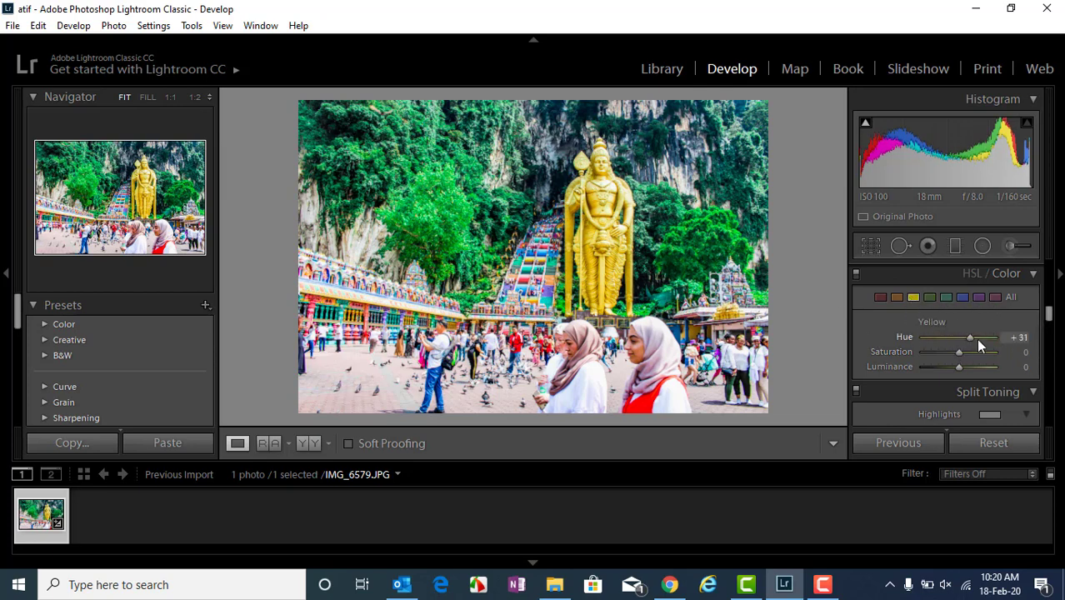
{"action": "left_click_drag", "start_coordinate": [980, 344], "coordinate": [956, 337]}
{"action": "left_click_drag", "start_coordinate": [1049, 312], "coordinate": [975, 309]}
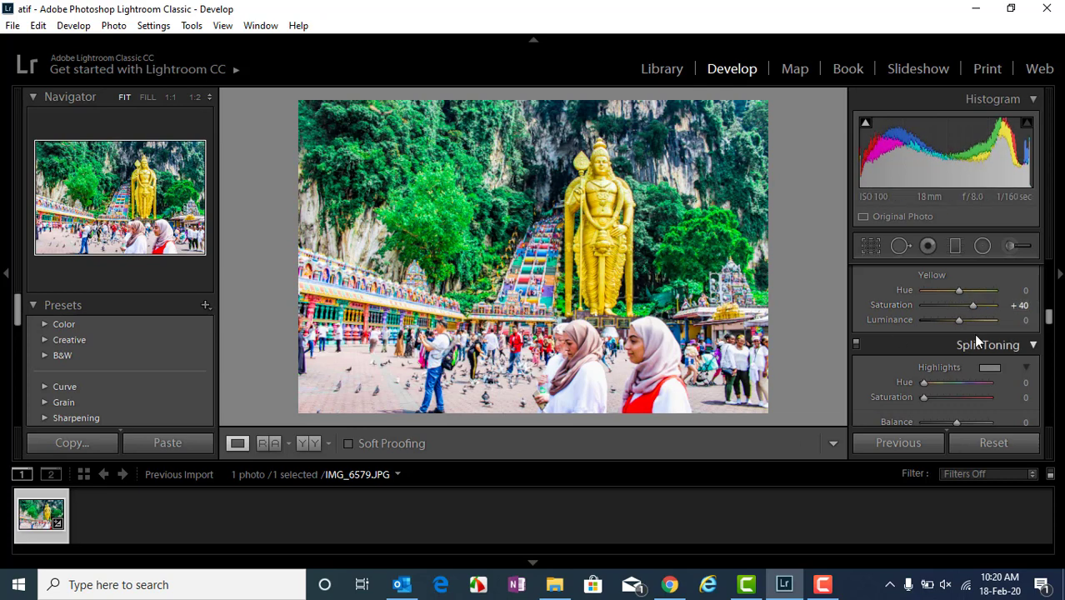
- Sharpen the photo by setting the Sharpening Amount to 25
{"action": "left_click_drag", "start_coordinate": [1050, 316], "coordinate": [1050, 326]}
{"action": "scroll", "coordinate": [1051, 323], "scroll_direction": "up", "scroll_amount": 1}
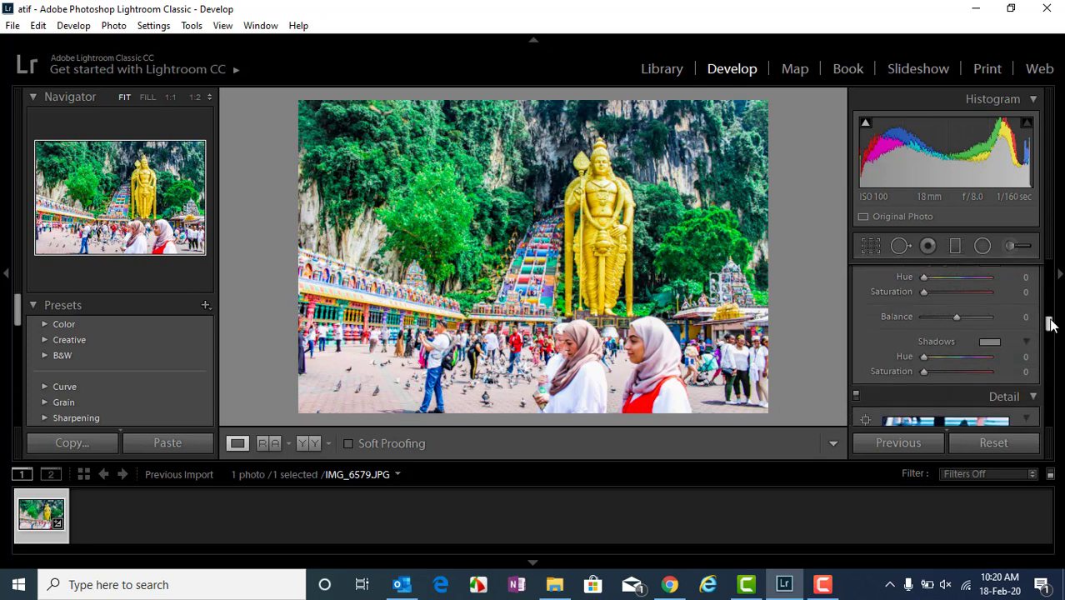
{"action": "left_click_drag", "start_coordinate": [1053, 322], "coordinate": [1056, 340]}
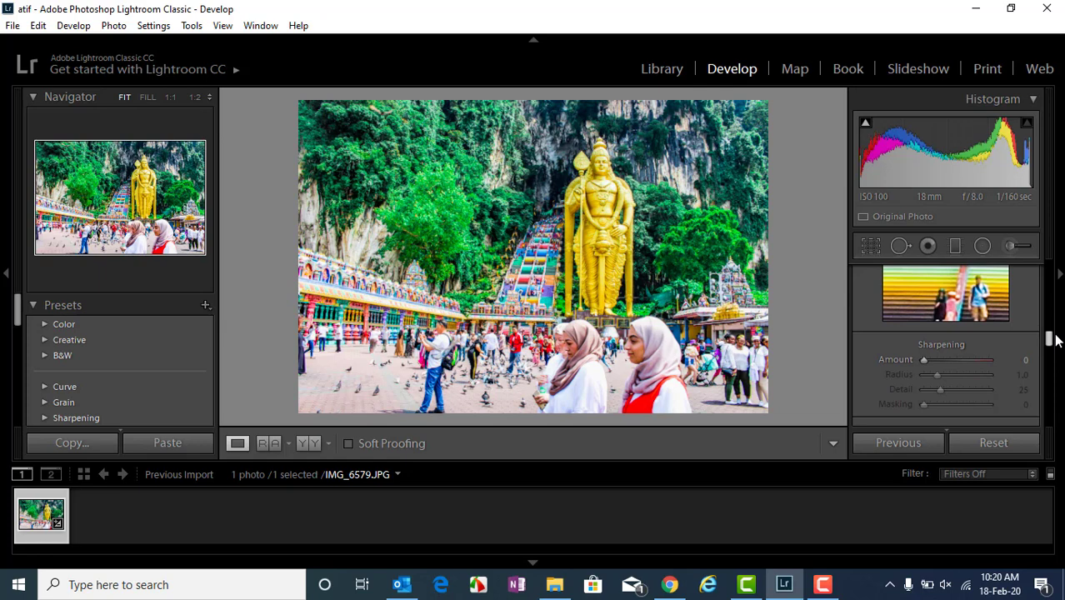
{"action": "scroll", "coordinate": [1055, 340], "scroll_direction": "down", "scroll_amount": 2}
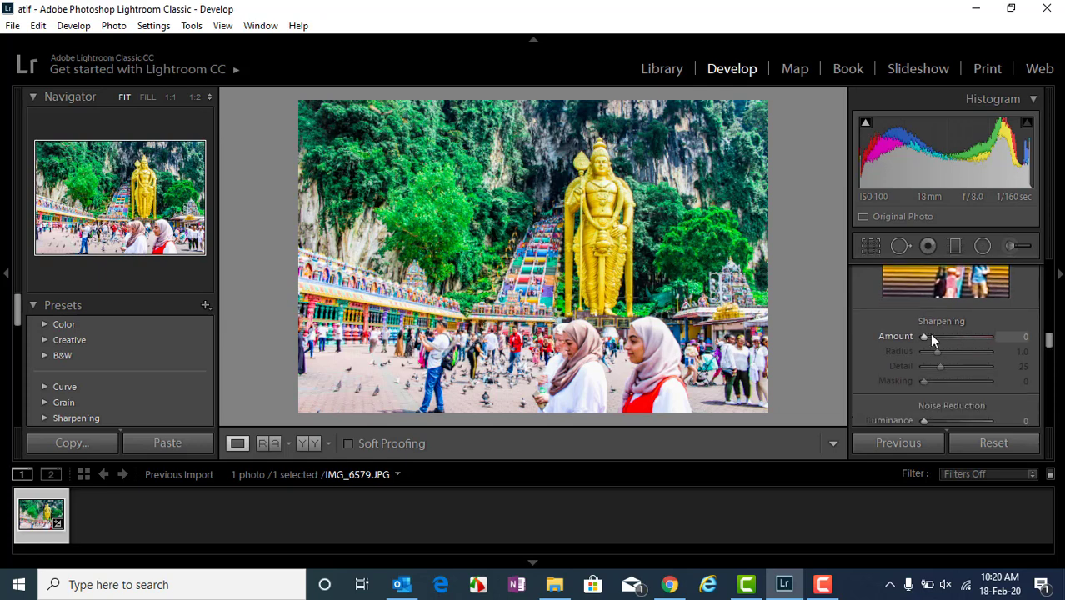
{"action": "mouse_move", "coordinate": [924, 337]}
{"action": "left_mouse_down"}
{"action": "mouse_move", "coordinate": [945, 337]}
{"action": "mouse_move", "coordinate": [912, 337]}
{"action": "mouse_move", "coordinate": [980, 336]}
{"action": "mouse_move", "coordinate": [918, 328]}
{"action": "mouse_move", "coordinate": [937, 327]}
{"action": "mouse_move", "coordinate": [924, 332]}
{"action": "mouse_move", "coordinate": [932, 338]}
{"action": "left_mouse_up"}
- Inspect the golden statue's face at 1:1 and set the Noise Reduction Luminance to 21
{"action": "left_click", "coordinate": [616, 188]}
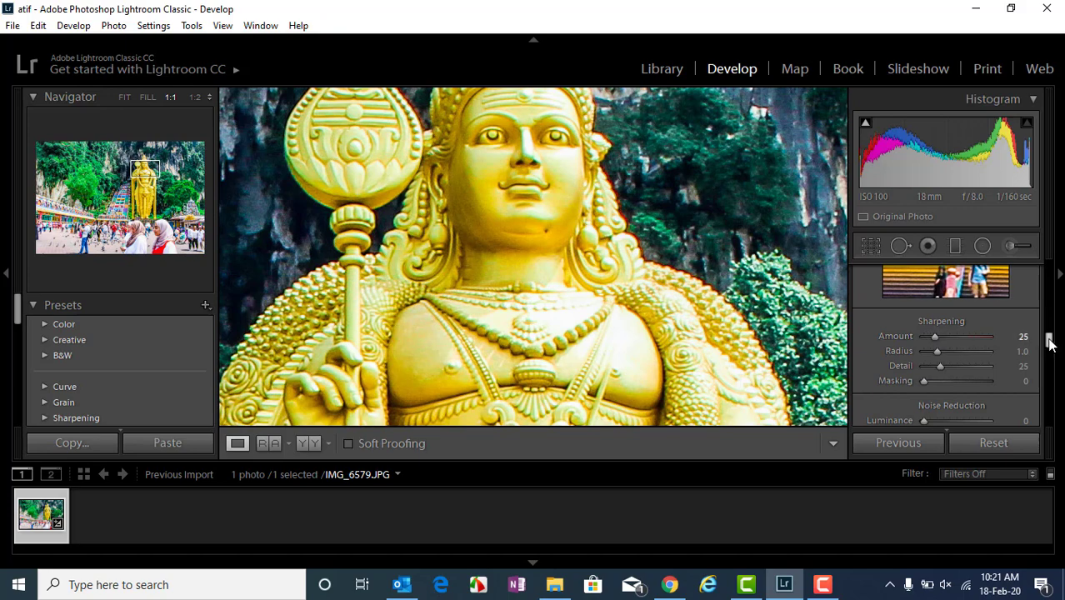
{"action": "scroll", "coordinate": [1050, 343], "scroll_direction": "down", "scroll_amount": 2}
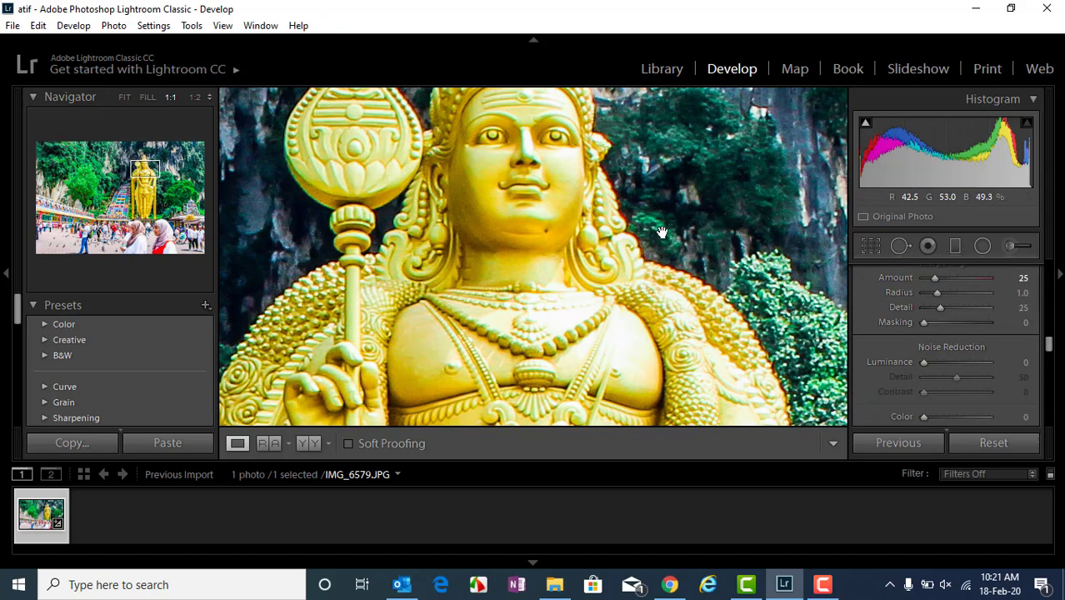
{"action": "left_click_drag", "start_coordinate": [540, 218], "coordinate": [537, 324]}
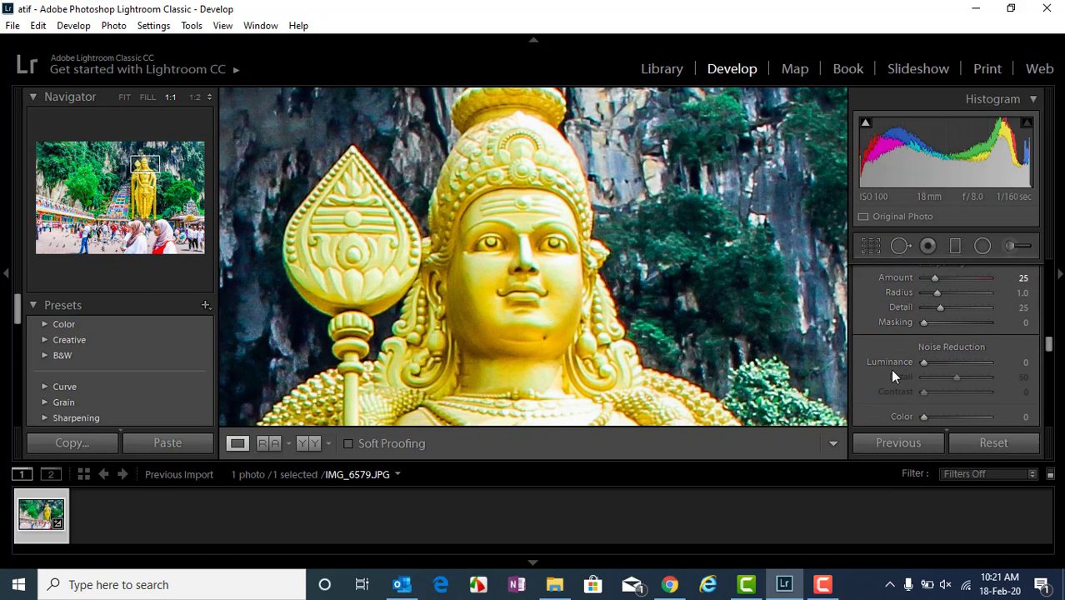
{"action": "mouse_move", "coordinate": [924, 363]}
{"action": "left_mouse_down"}
{"action": "mouse_move", "coordinate": [943, 364]}
{"action": "mouse_move", "coordinate": [933, 363]}
{"action": "left_mouse_up"}
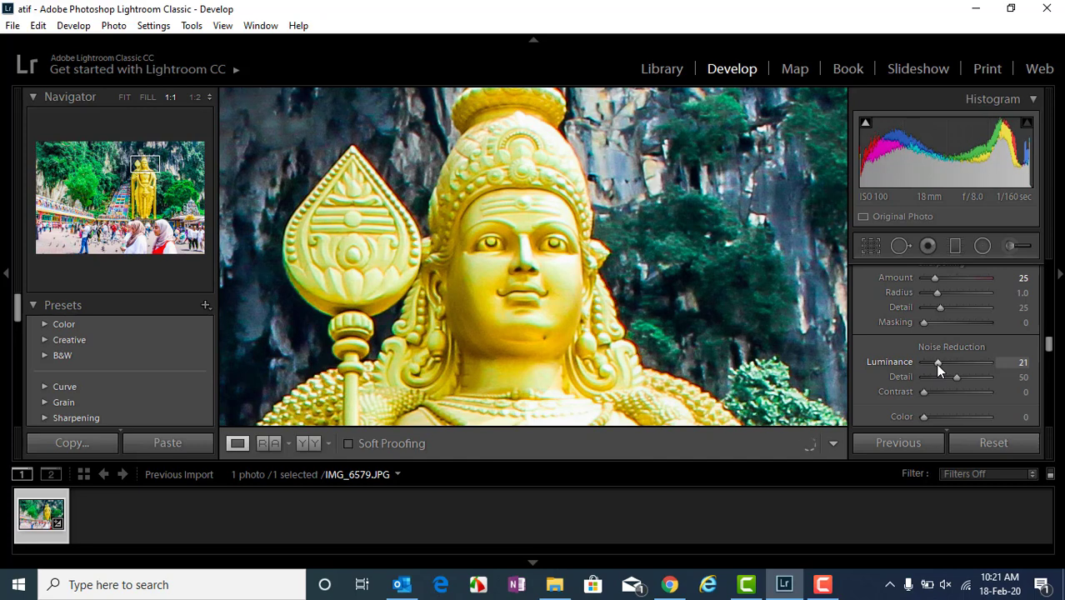
- Set the Noise Reduction Luminance to 24 and Detail to 60, and return to the whole-photo view
{"action": "left_click_drag", "start_coordinate": [935, 363], "coordinate": [963, 377]}
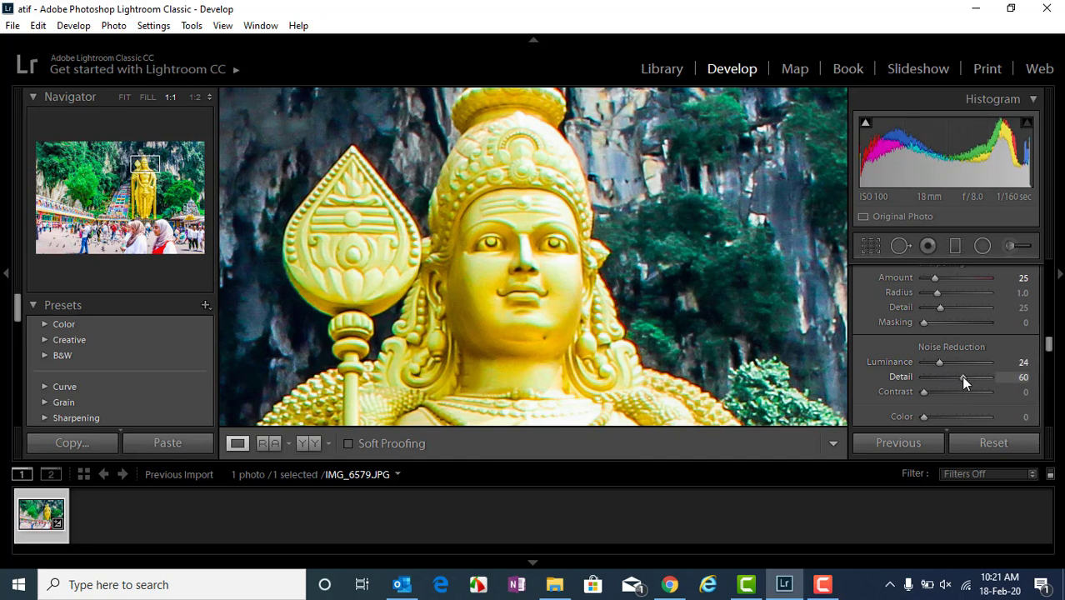
{"action": "left_click", "coordinate": [602, 278]}
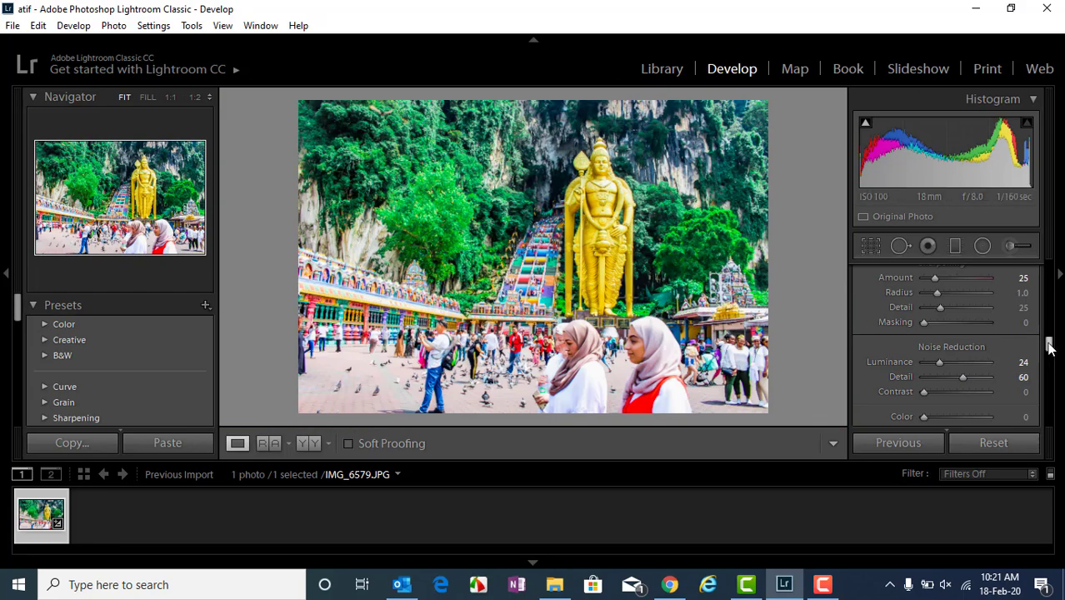
- Enable Profile Corrections and Remove Chromatic Aberration in the lens correction settings
{"action": "left_click_drag", "start_coordinate": [1049, 348], "coordinate": [1059, 361]}
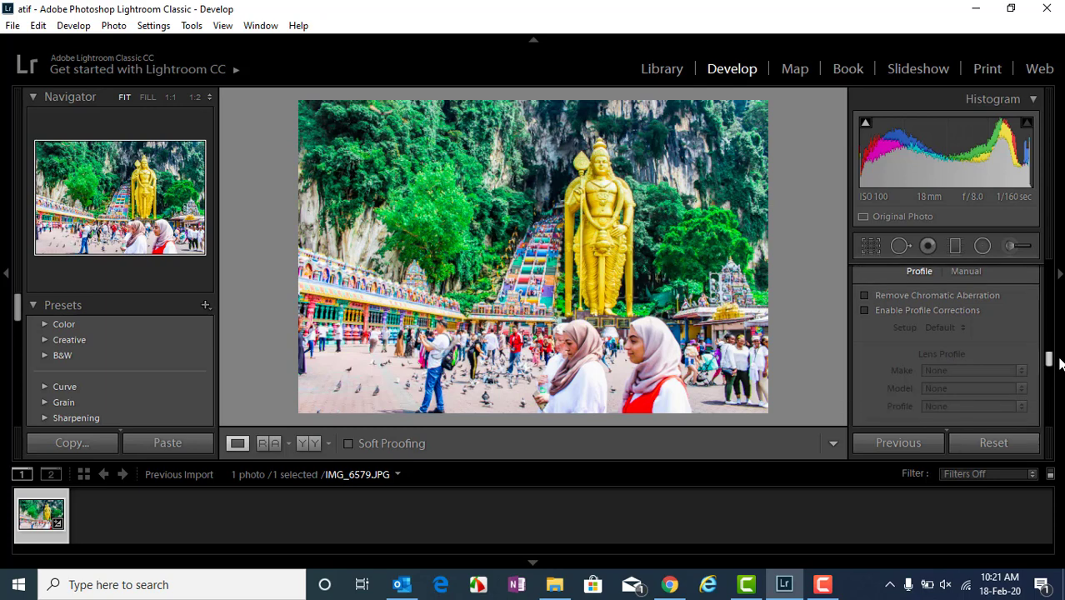
{"action": "left_click", "coordinate": [865, 311]}
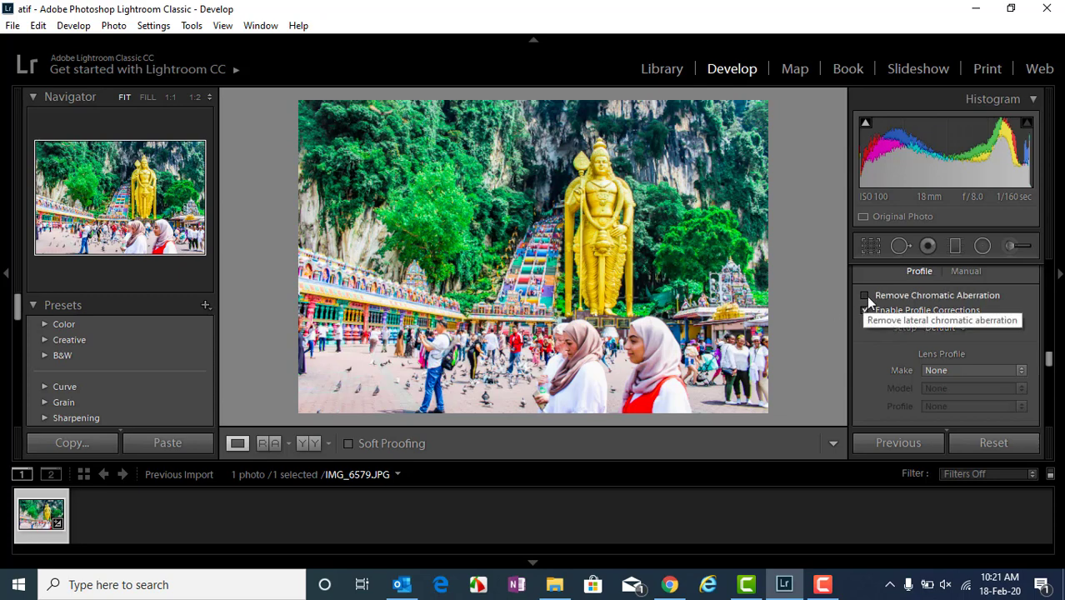
{"action": "left_click", "coordinate": [866, 296]}
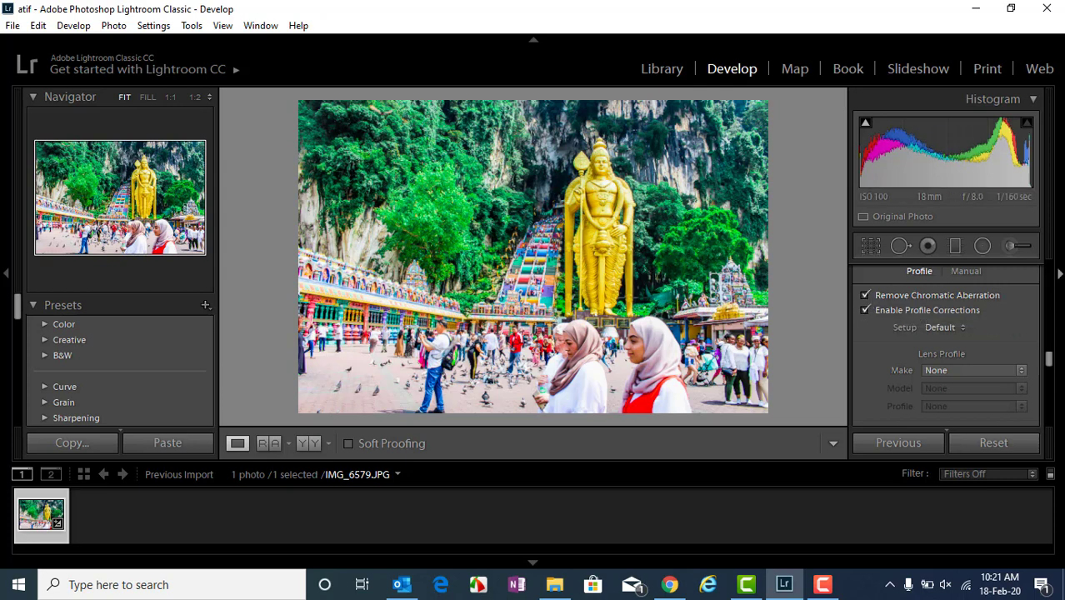
- Try the Guided, Level, Vertical and Full Upright perspective corrections on the photo and turn Upright off
{"action": "scroll", "coordinate": [1046, 359], "scroll_direction": "down", "scroll_amount": 5}
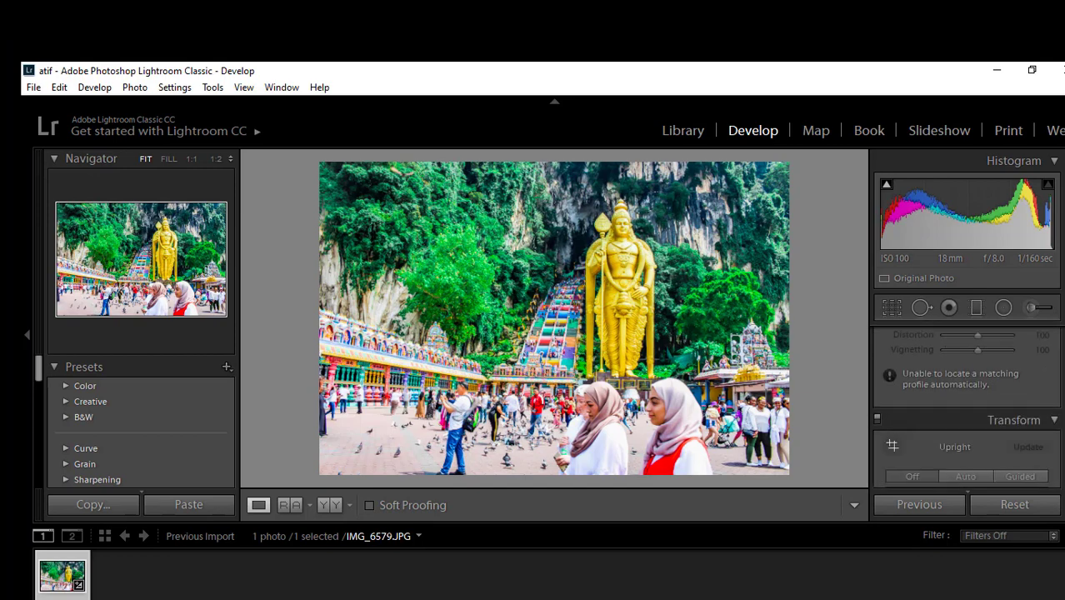
{"action": "scroll", "coordinate": [966, 408], "scroll_direction": "down", "scroll_amount": 2}
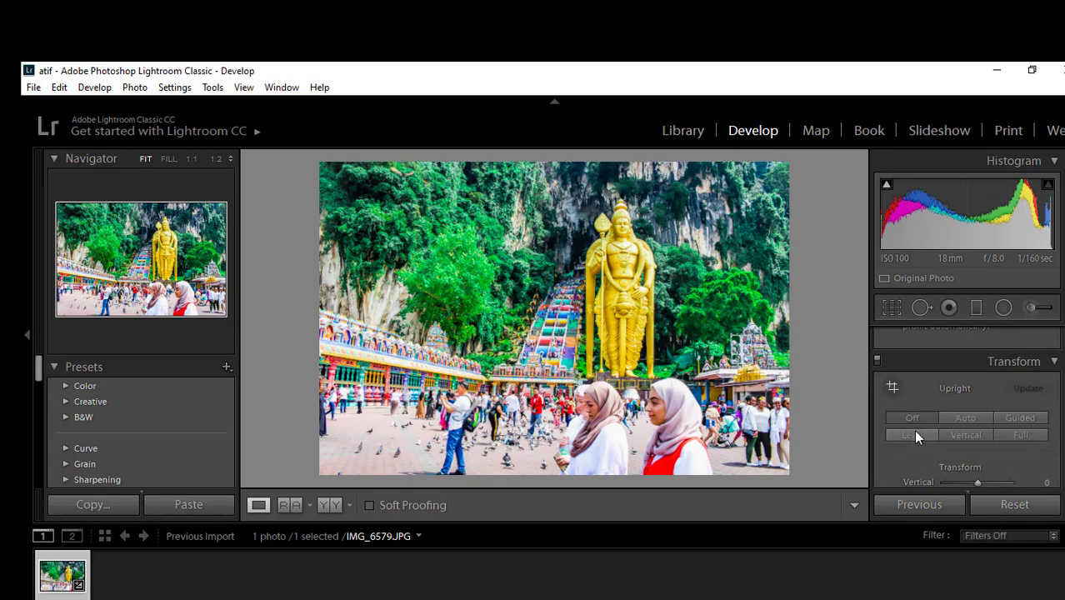
{"action": "left_click", "coordinate": [1015, 421]}
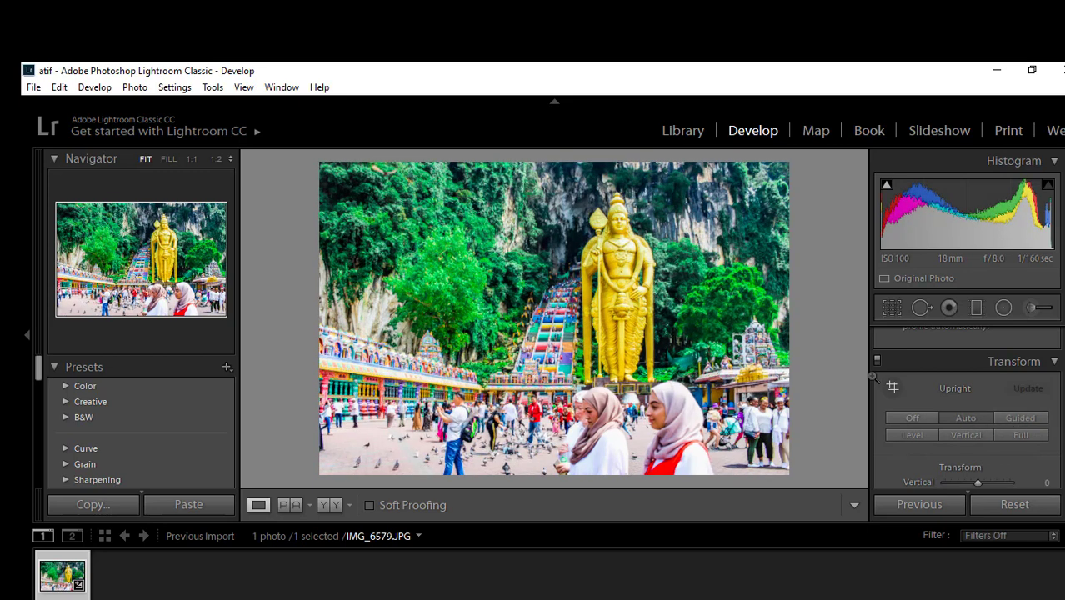
{"action": "left_click", "coordinate": [1000, 413]}
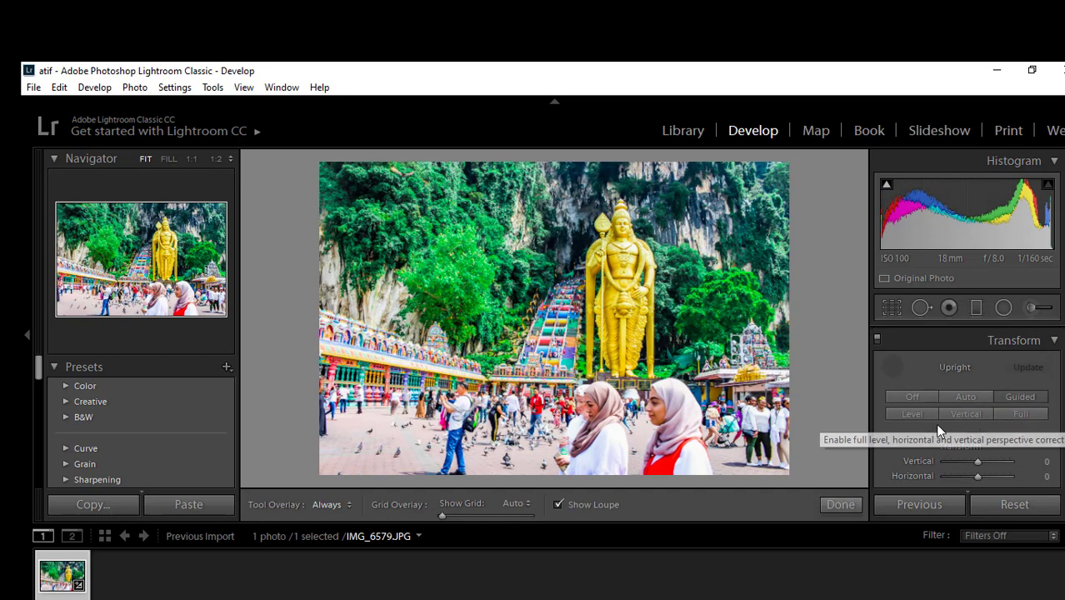
{"action": "left_click", "coordinate": [912, 413]}
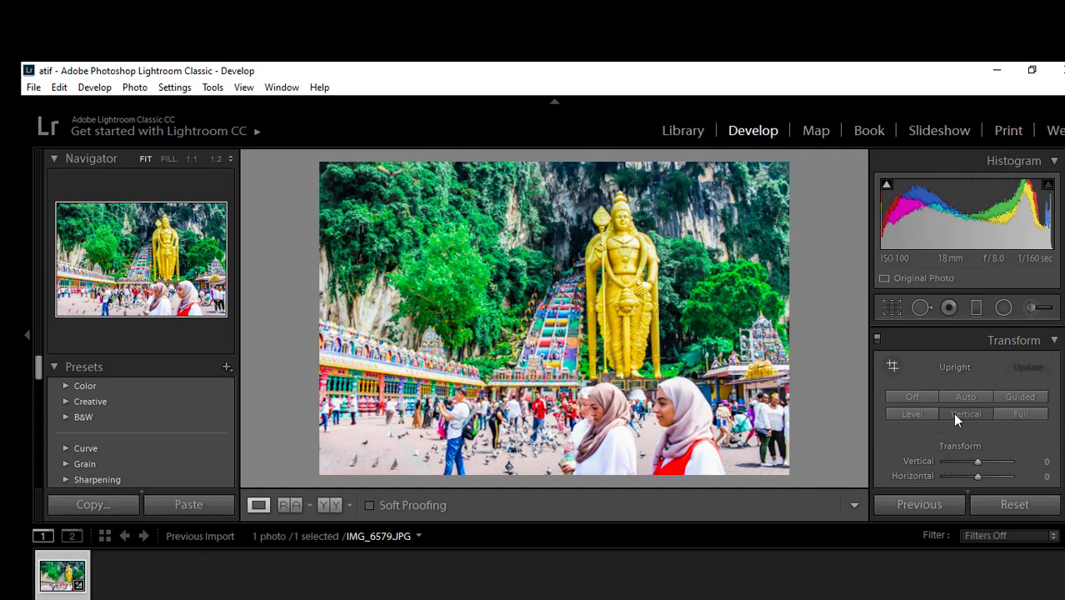
{"action": "left_click", "coordinate": [955, 414]}
{"action": "left_click", "coordinate": [997, 412]}
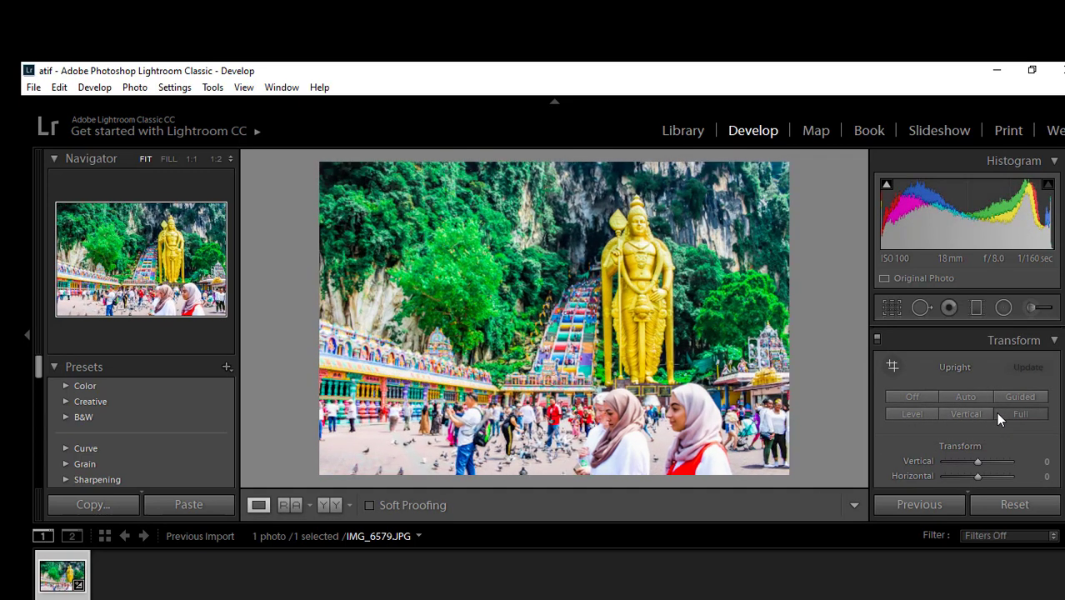
{"action": "left_click", "coordinate": [906, 412]}
{"action": "left_click", "coordinate": [913, 403]}
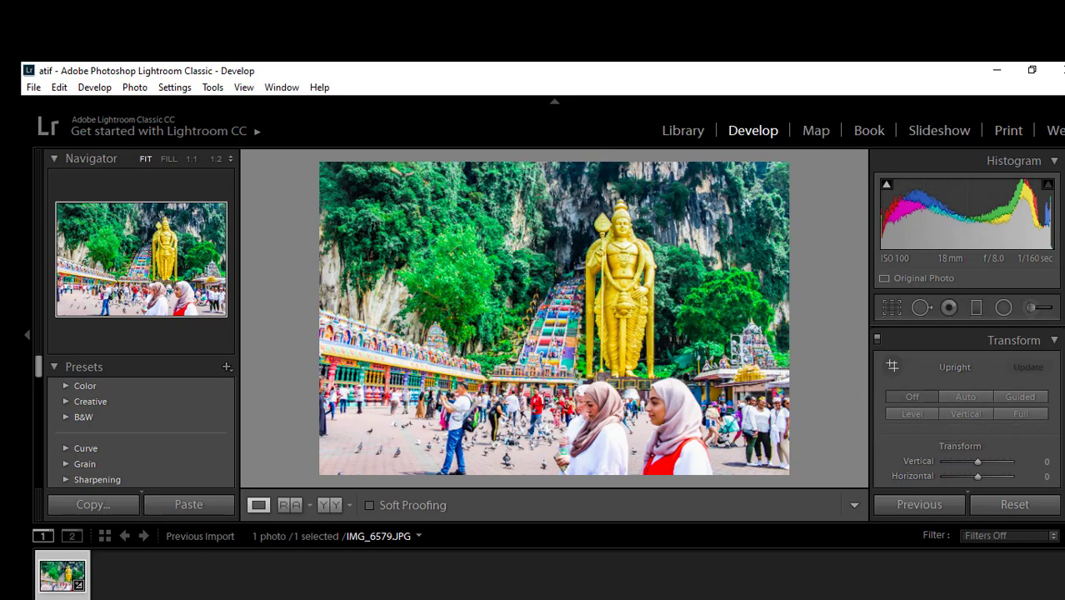
{"action": "scroll", "coordinate": [967, 409], "scroll_direction": "down", "scroll_amount": 3}
{"action": "scroll", "coordinate": [967, 408], "scroll_direction": "down", "scroll_amount": 5}
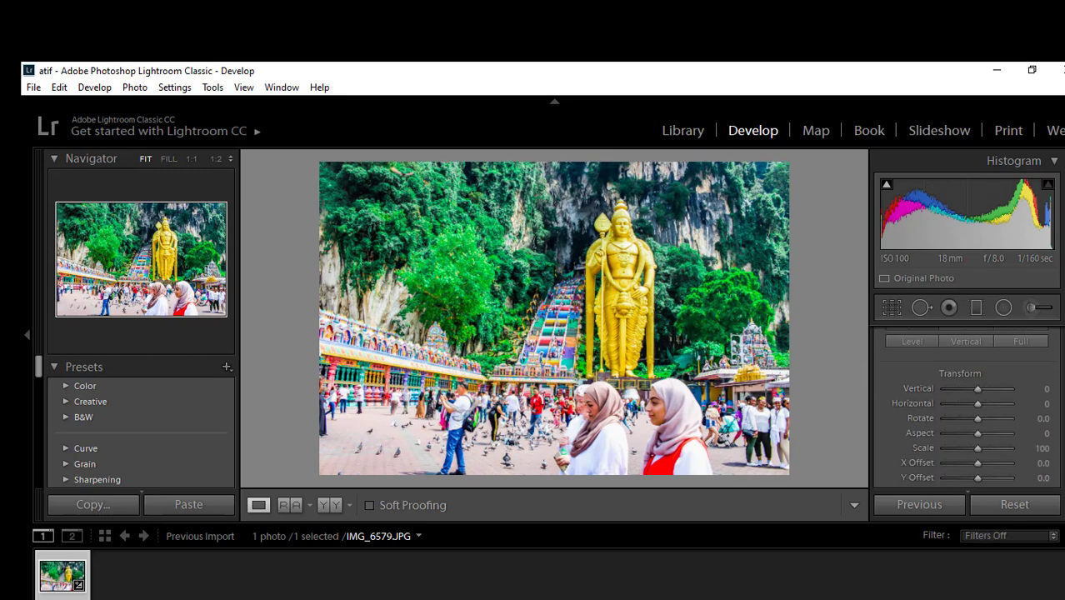
{"action": "scroll", "coordinate": [967, 409], "scroll_direction": "down", "scroll_amount": 5}
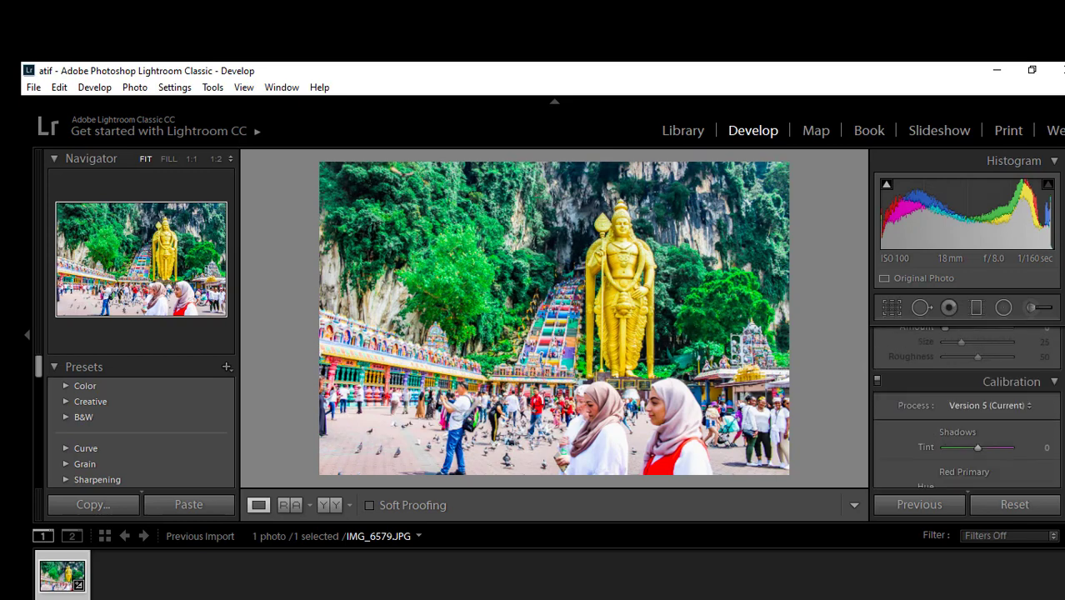
{"action": "scroll", "coordinate": [967, 408], "scroll_direction": "up", "scroll_amount": 15}
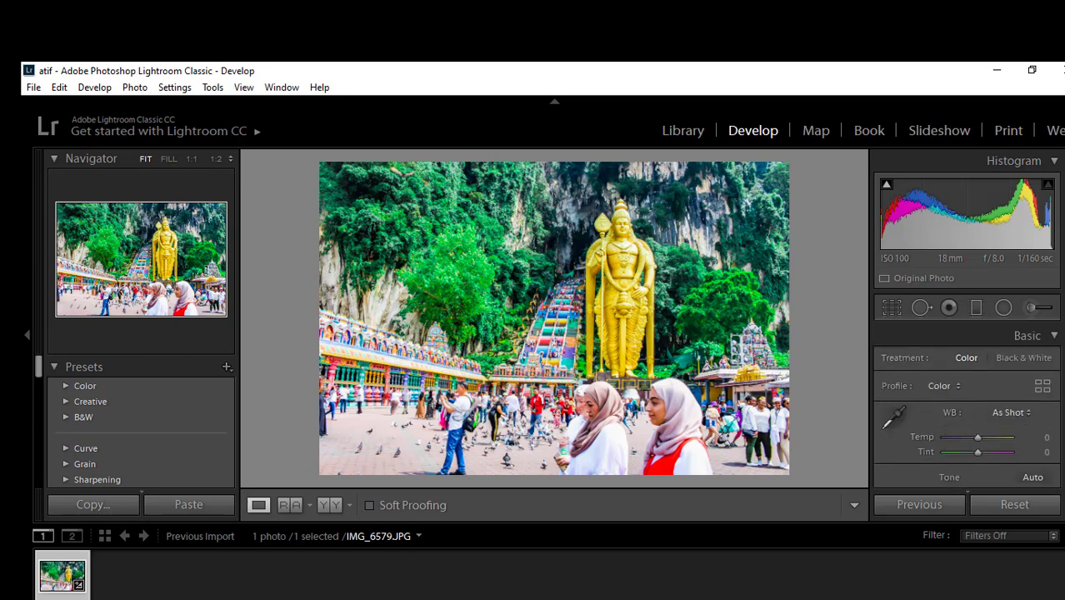
{"action": "scroll", "coordinate": [967, 409], "scroll_direction": "down", "scroll_amount": 1}
{"action": "scroll", "coordinate": [967, 409], "scroll_direction": "up", "scroll_amount": 1}
- Crop the photo with a custom aspect, trimming narrow strips off its left and upper edges
{"action": "left_click", "coordinate": [893, 308]}
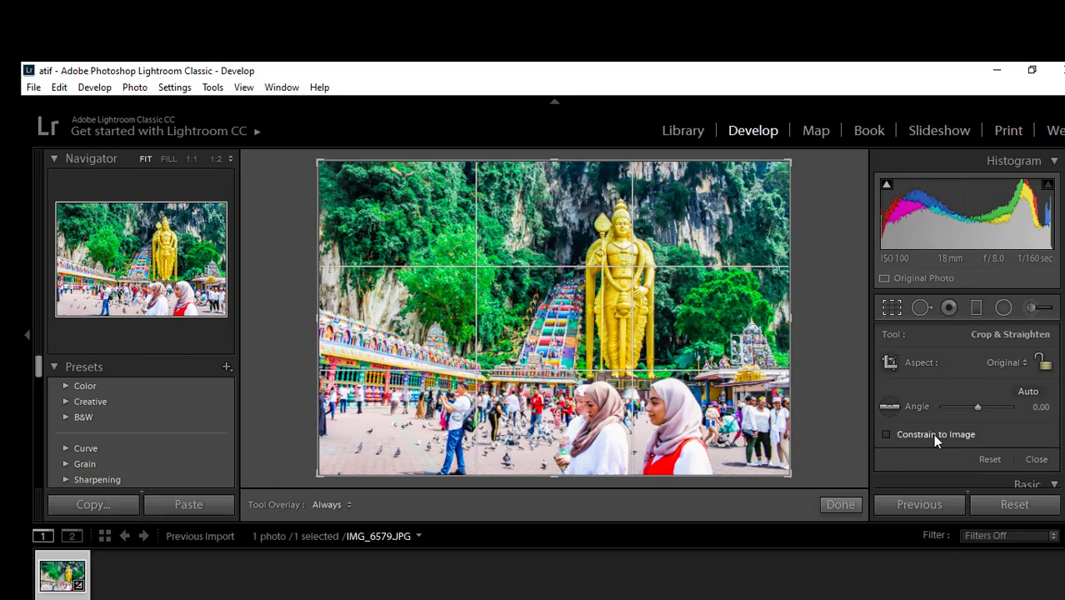
{"action": "left_click", "coordinate": [891, 362]}
{"action": "left_click_drag", "start_coordinate": [348, 180], "coordinate": [796, 478]}
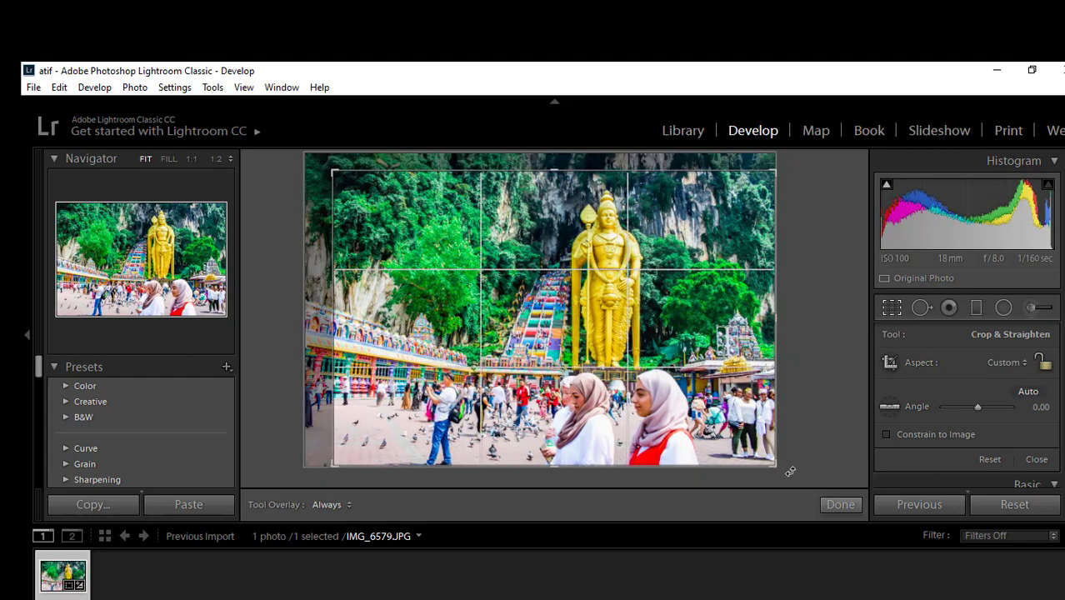
{"action": "key", "text": "Return"}
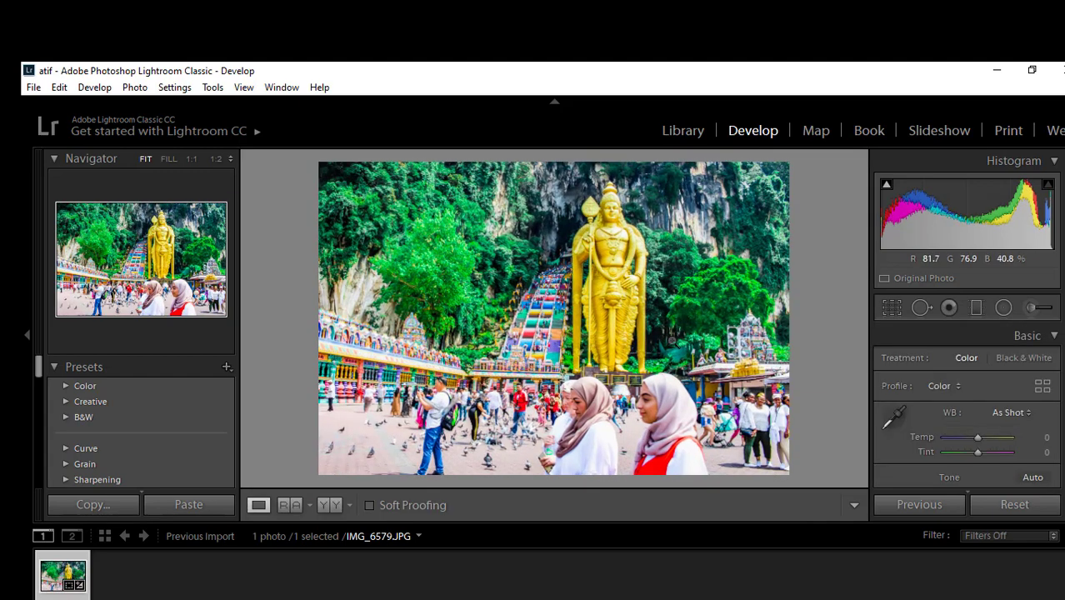
- Straighten the cropped photo to an angle of -1.18 along the line at the foot of the stairs
{"action": "left_click", "coordinate": [894, 308]}
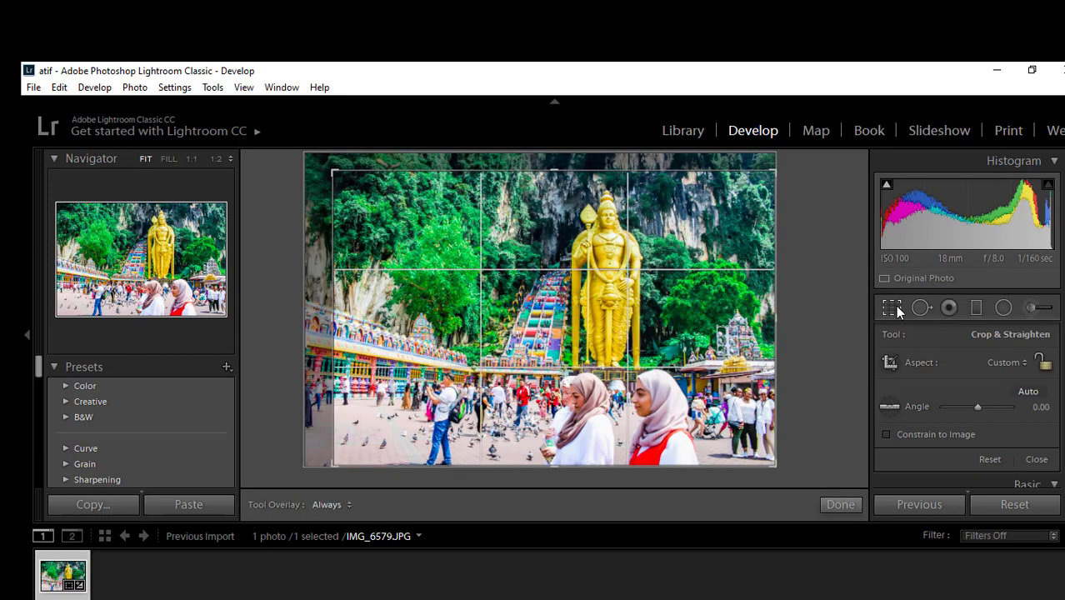
{"action": "left_click", "coordinate": [889, 407]}
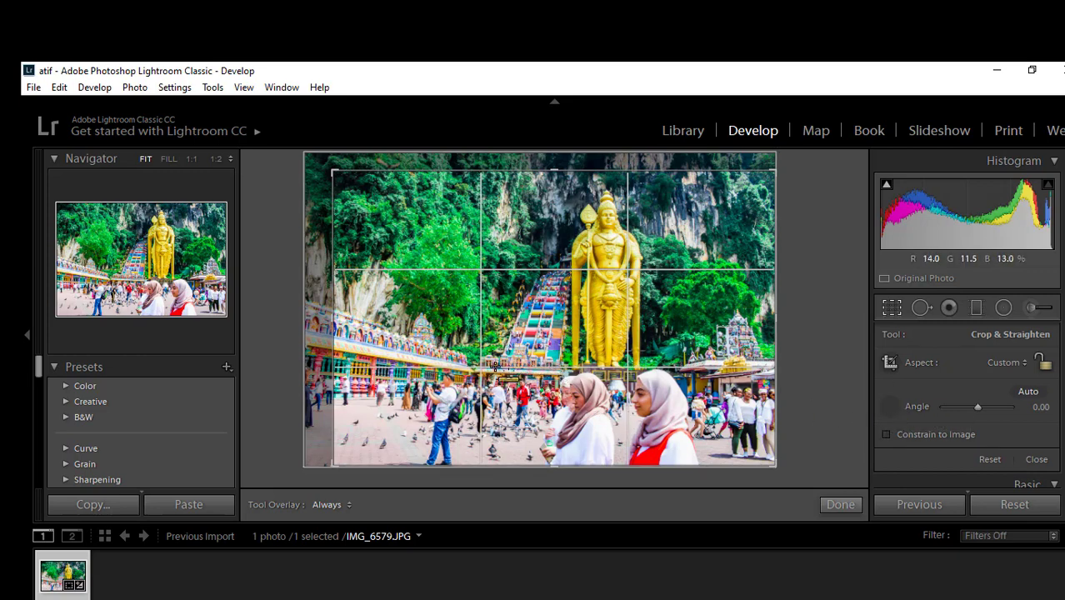
{"action": "left_click_drag", "start_coordinate": [472, 367], "coordinate": [627, 369]}
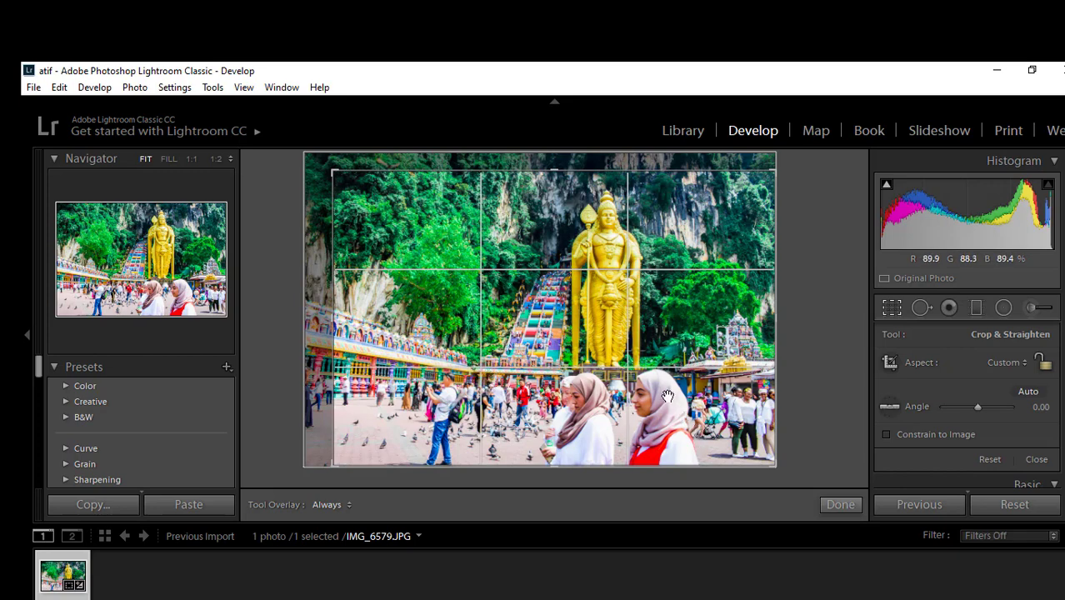
{"action": "left_click", "coordinate": [889, 405]}
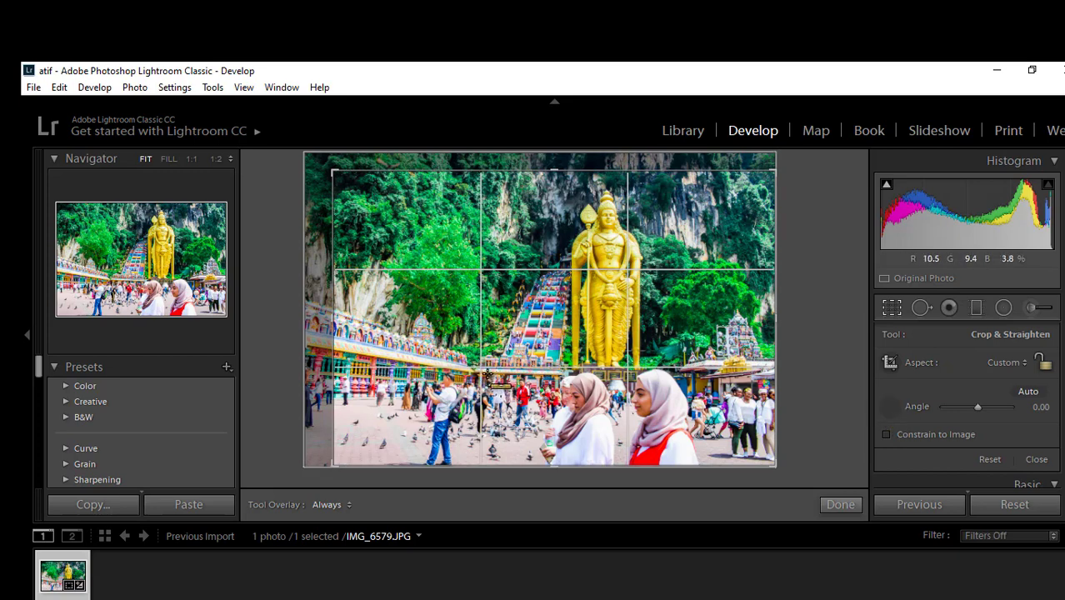
{"action": "left_click_drag", "start_coordinate": [487, 373], "coordinate": [565, 380]}
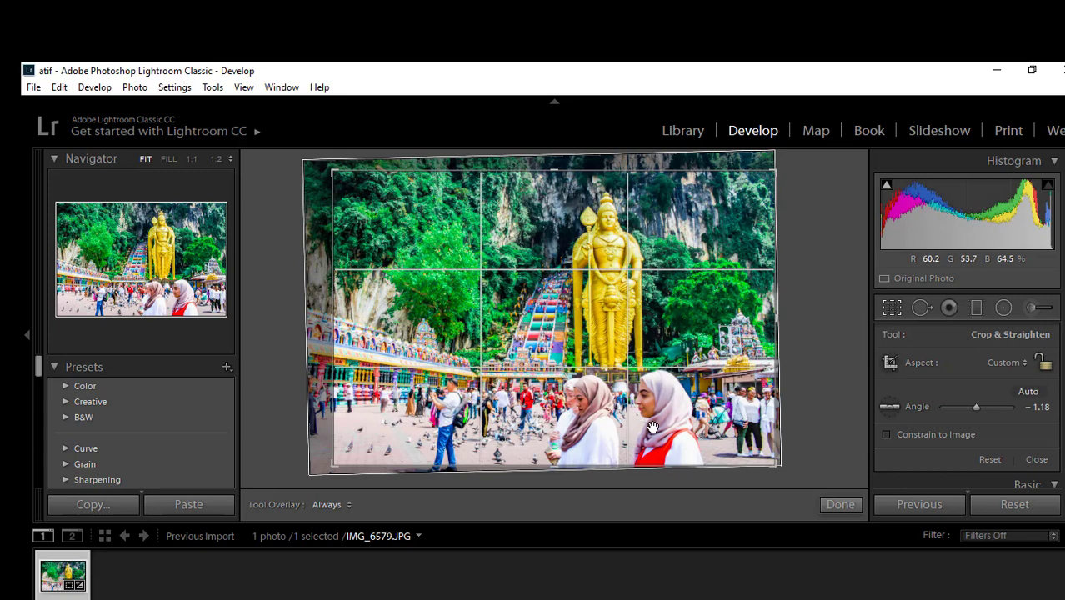
{"action": "left_click", "coordinate": [840, 504]}
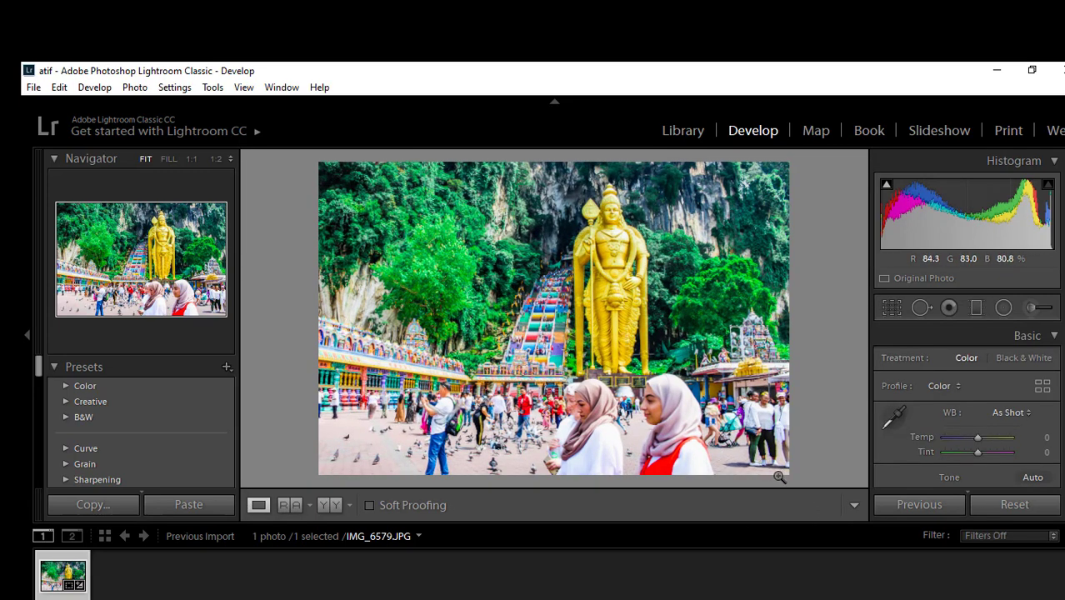
- Heal away a pigeon on the lower-left pavement with Spot Removal at size 77, sampling from clean pavement just above it
{"action": "left_click", "coordinate": [920, 310]}
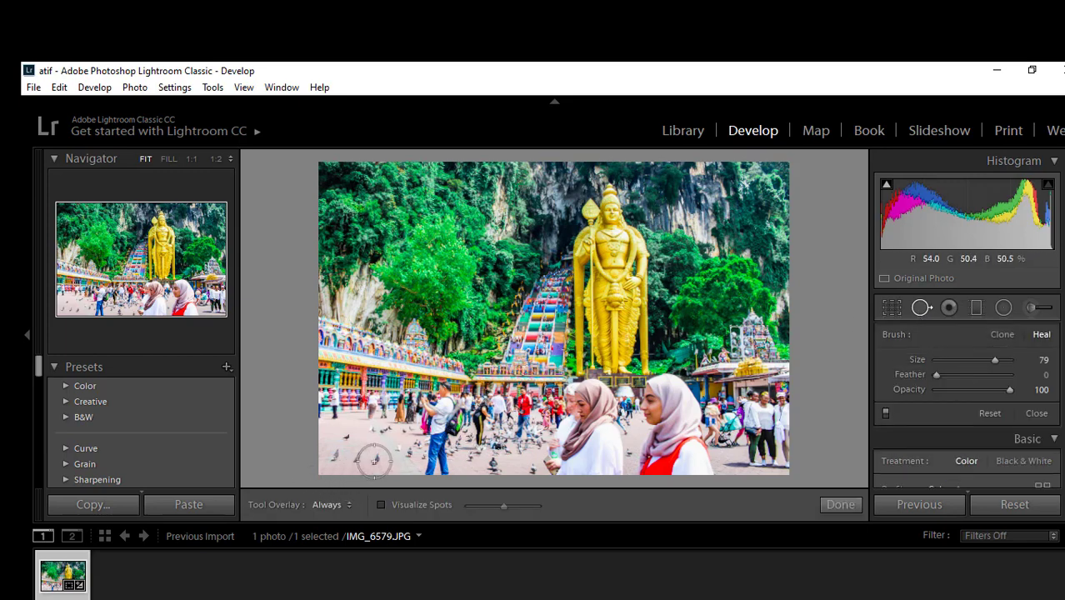
{"action": "scroll", "coordinate": [378, 456], "scroll_direction": "down", "scroll_amount": 5}
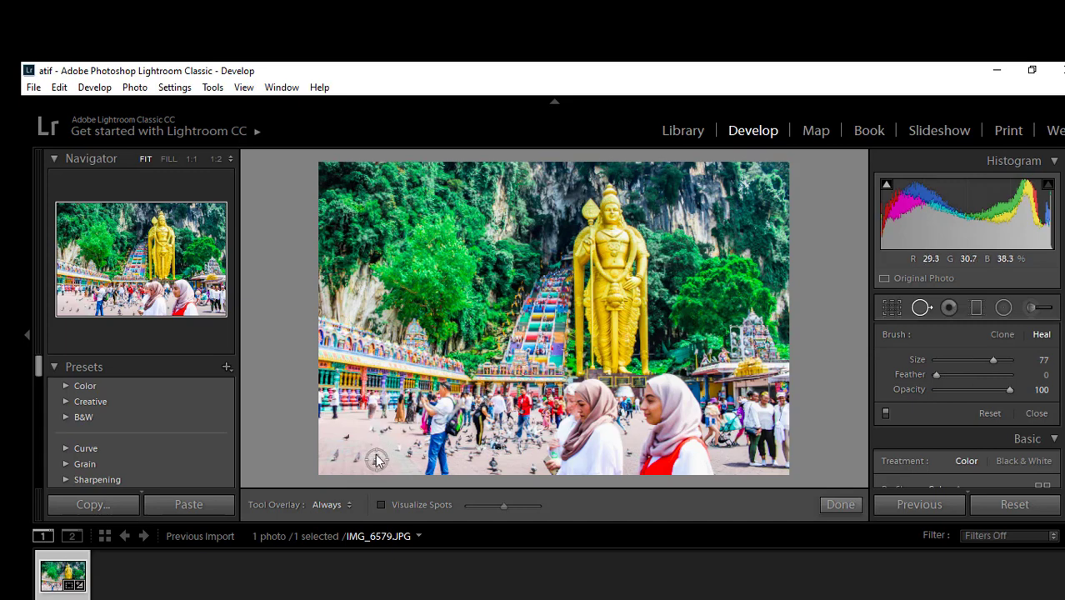
{"action": "left_click", "coordinate": [377, 459]}
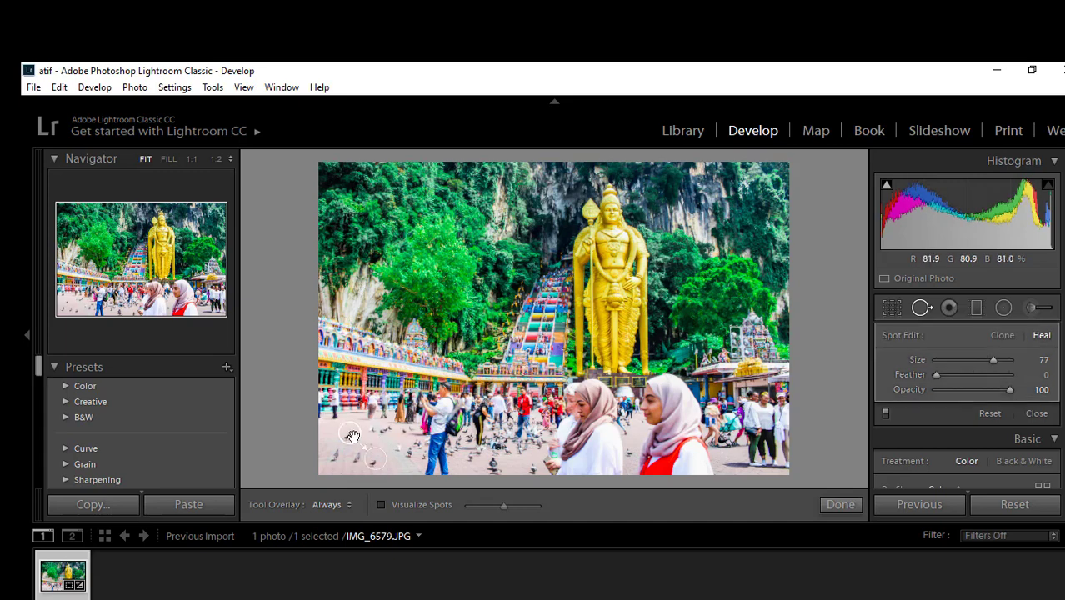
{"action": "mouse_move", "coordinate": [352, 436]}
{"action": "left_mouse_down"}
{"action": "mouse_move", "coordinate": [368, 446]}
{"action": "mouse_move", "coordinate": [360, 428]}
{"action": "left_mouse_up"}
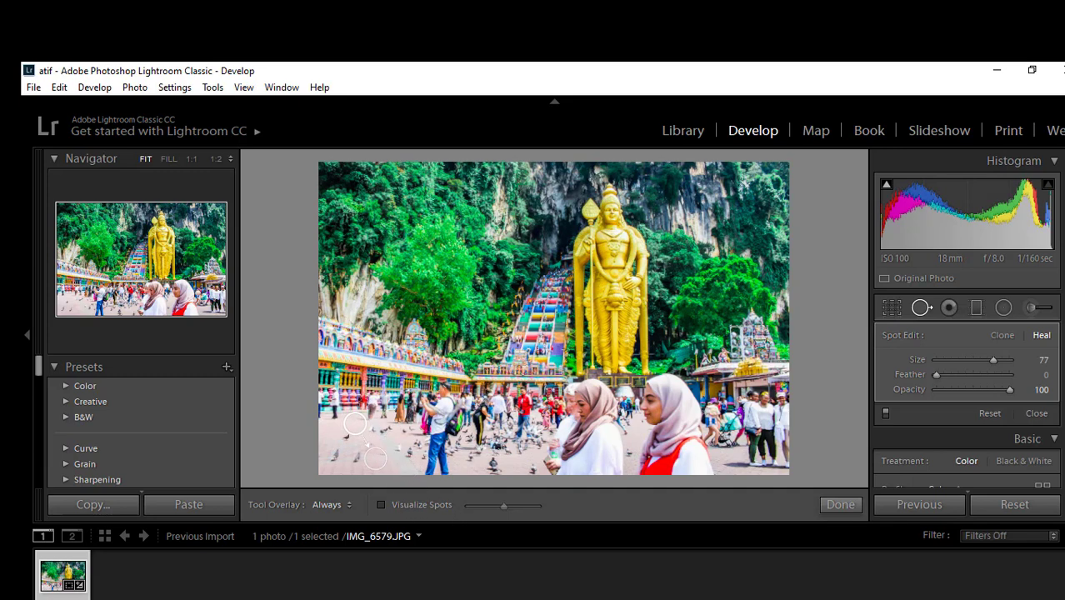
{"action": "left_click", "coordinate": [924, 308]}
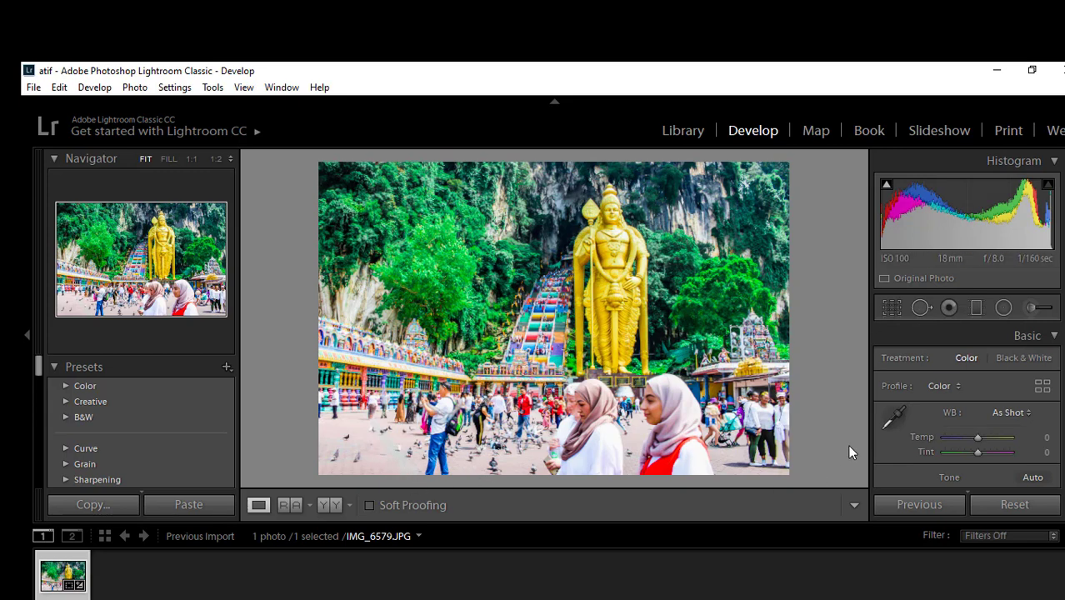
{"action": "left_click", "coordinate": [921, 308]}
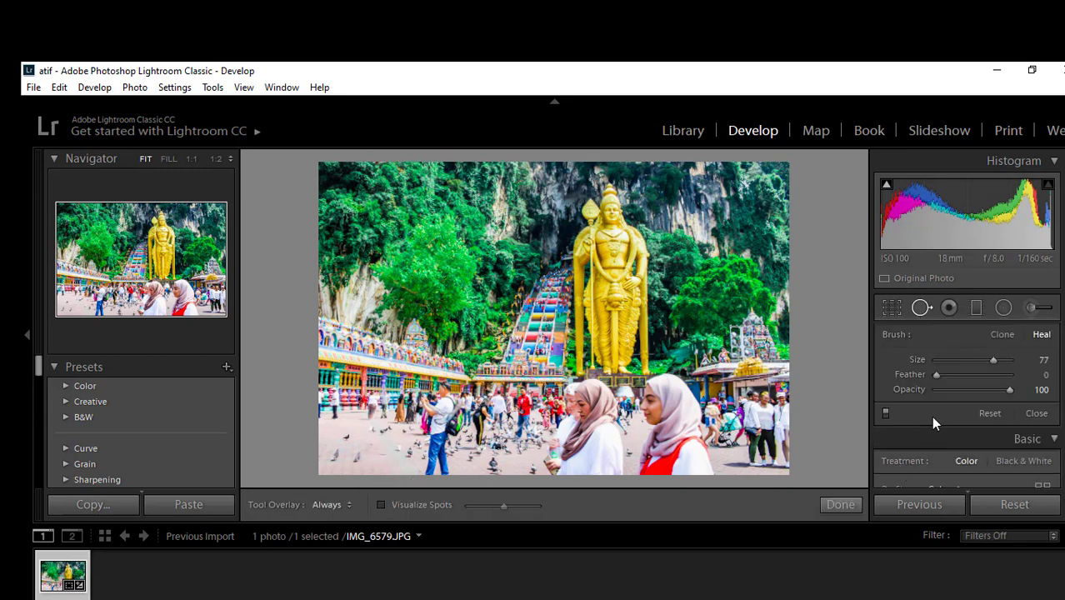
{"action": "left_click", "coordinate": [920, 309]}
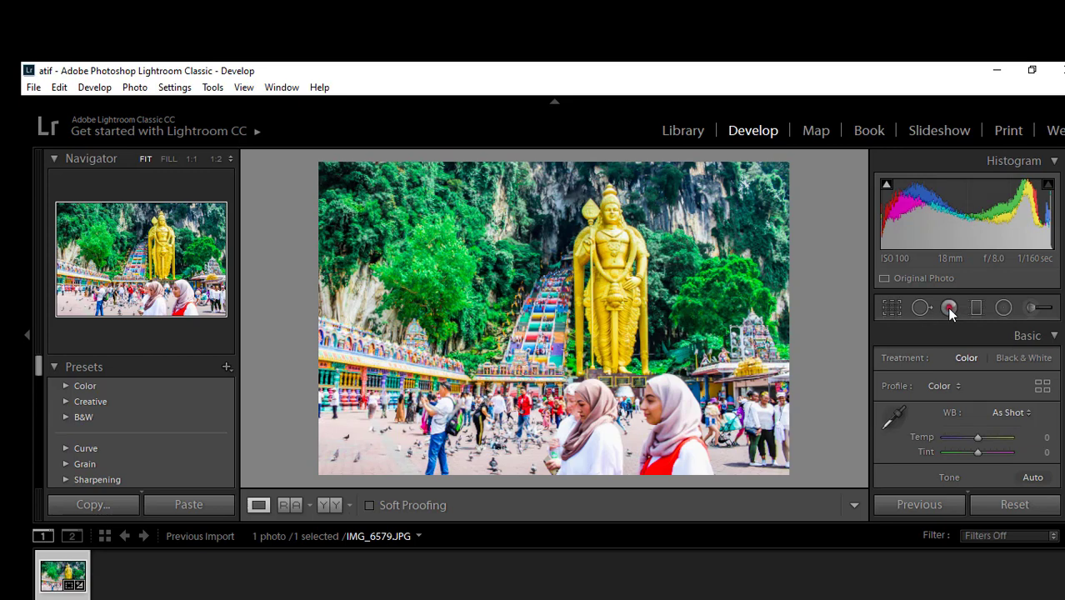
- Add a graduated filter tinted green at hue 126 and saturation 77, running from the photo's upper edge down to the statue's chest
{"action": "left_click", "coordinate": [977, 308]}
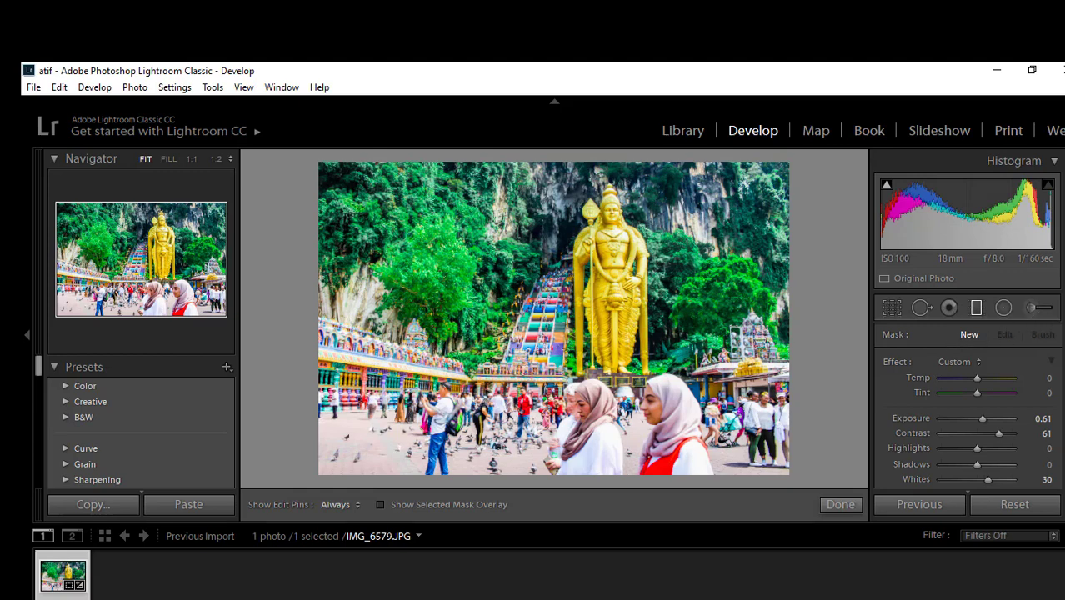
{"action": "scroll", "coordinate": [967, 400], "scroll_direction": "down", "scroll_amount": 5}
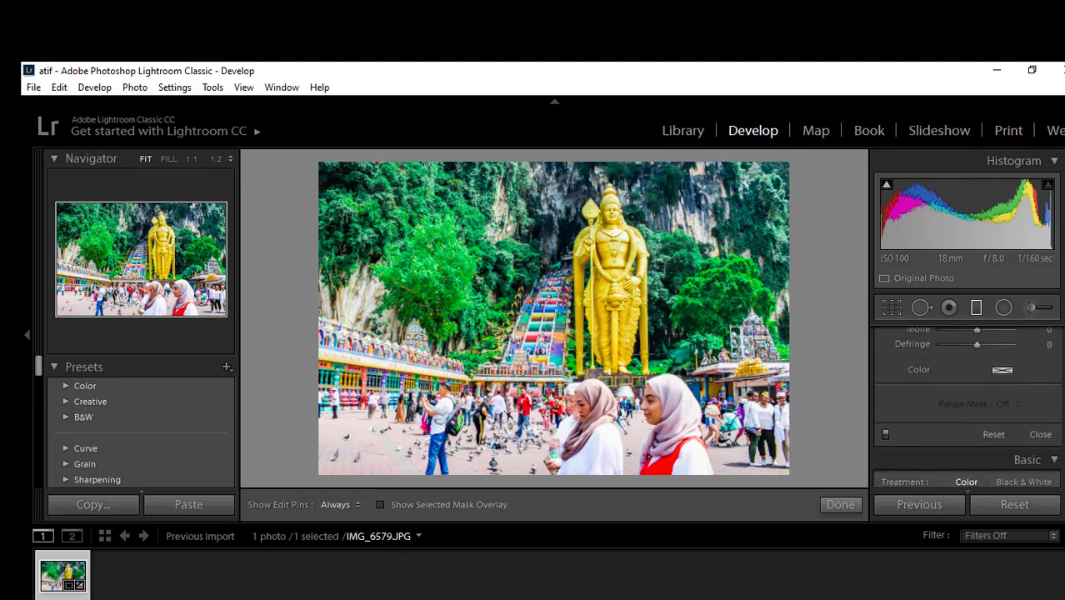
{"action": "left_click", "coordinate": [1003, 372]}
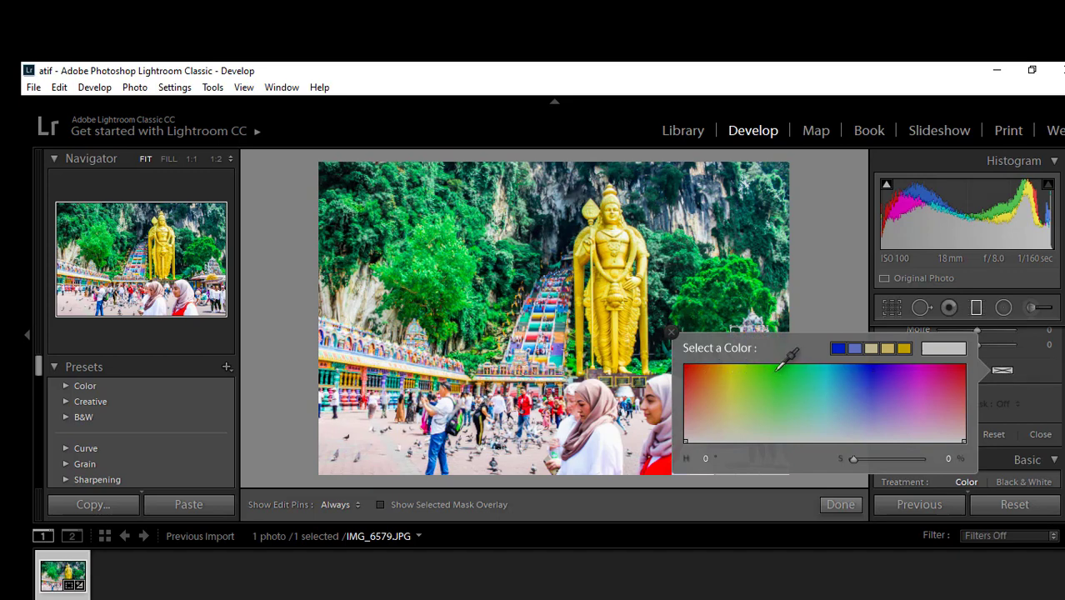
{"action": "mouse_move", "coordinate": [778, 367]}
{"action": "left_mouse_down"}
{"action": "mouse_move", "coordinate": [777, 357]}
{"action": "mouse_move", "coordinate": [768, 380]}
{"action": "mouse_move", "coordinate": [782, 381]}
{"action": "left_mouse_up"}
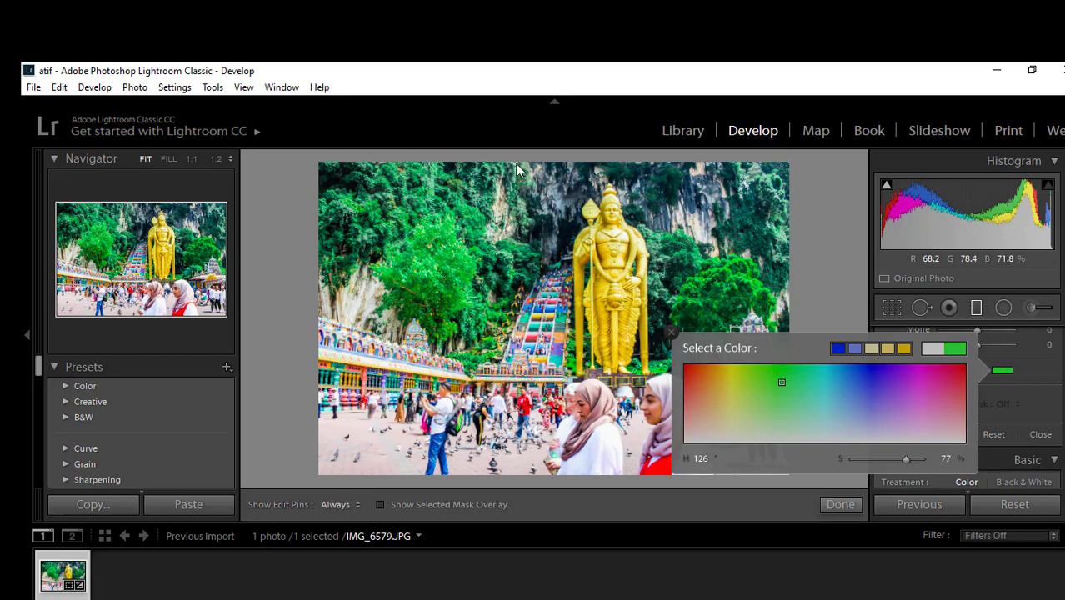
{"action": "left_click_drag", "start_coordinate": [514, 159], "coordinate": [514, 244]}
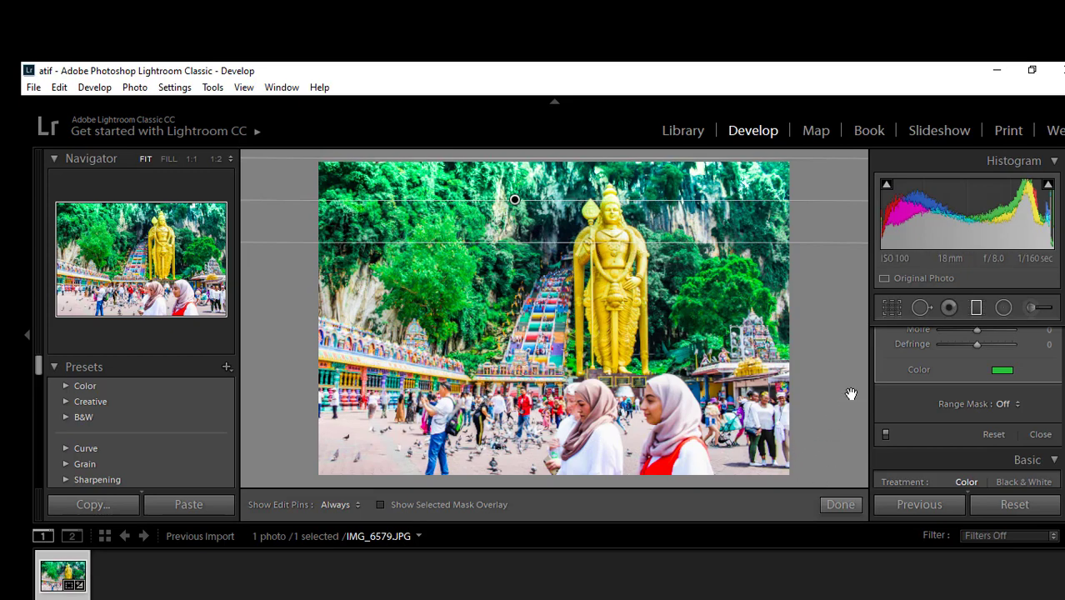
{"action": "left_click", "coordinate": [1004, 308]}
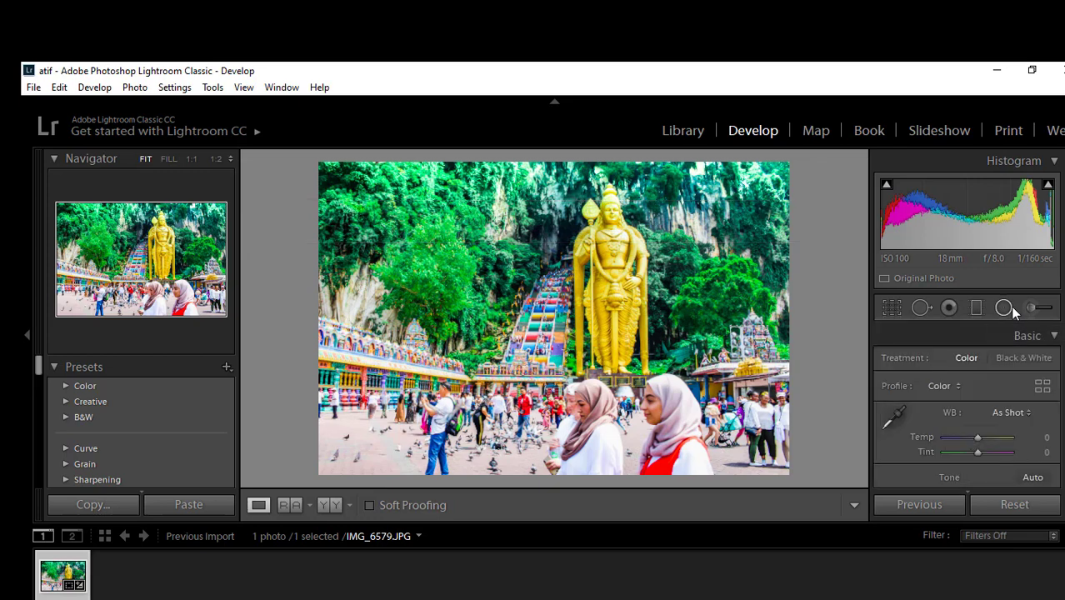
- Try an inverted radial filter around the golden statue with exposure -0.17, and delete it
{"action": "left_click", "coordinate": [1004, 309]}
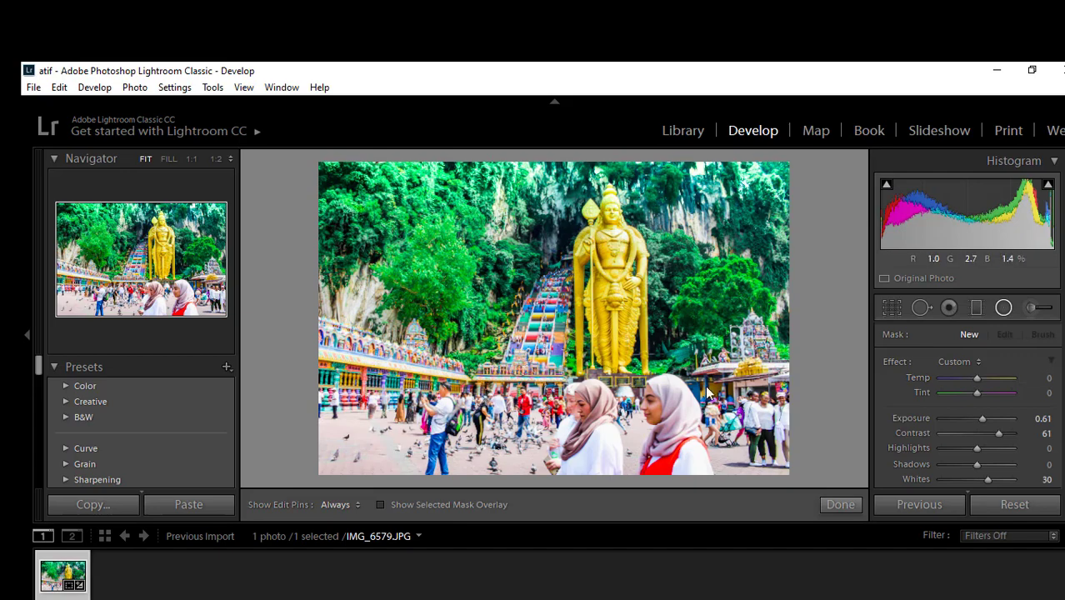
{"action": "left_click_drag", "start_coordinate": [580, 198], "coordinate": [700, 403]}
{"action": "left_click_drag", "start_coordinate": [627, 298], "coordinate": [645, 350]}
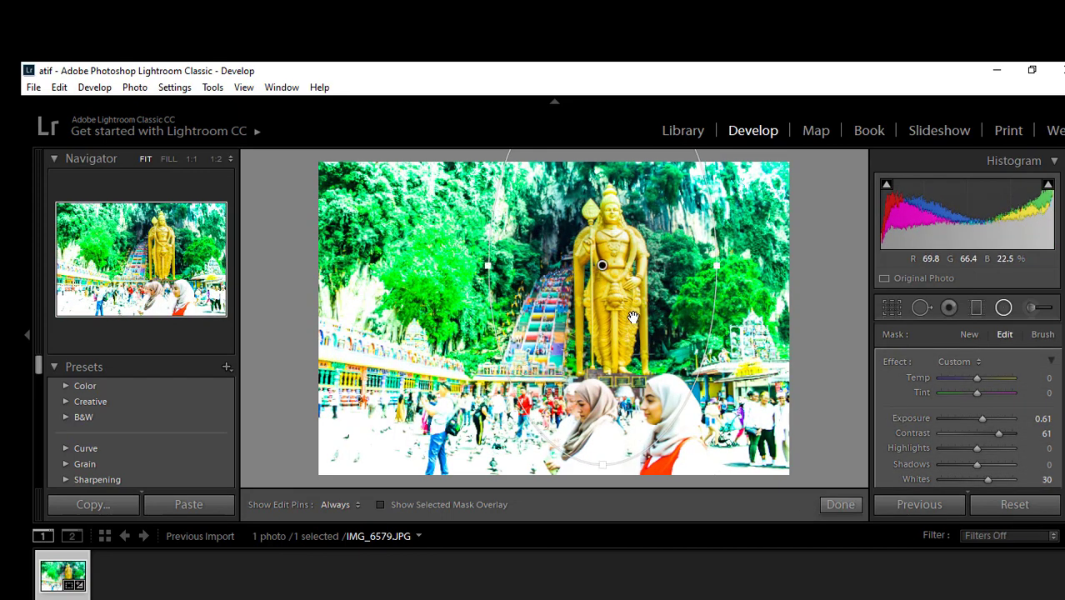
{"action": "scroll", "coordinate": [1000, 409], "scroll_direction": "down", "scroll_amount": 6}
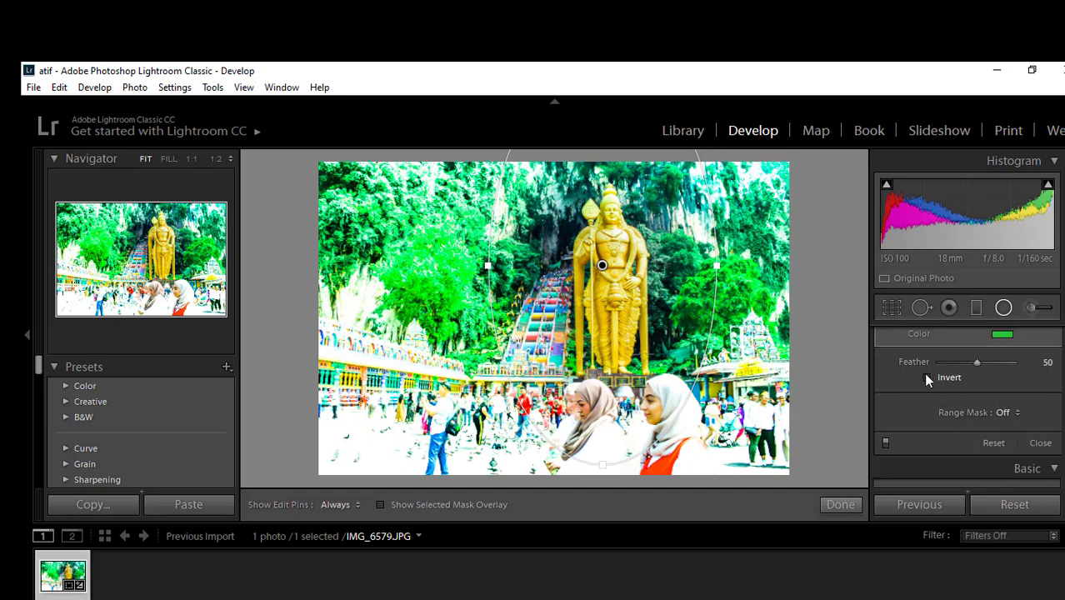
{"action": "left_click", "coordinate": [929, 378]}
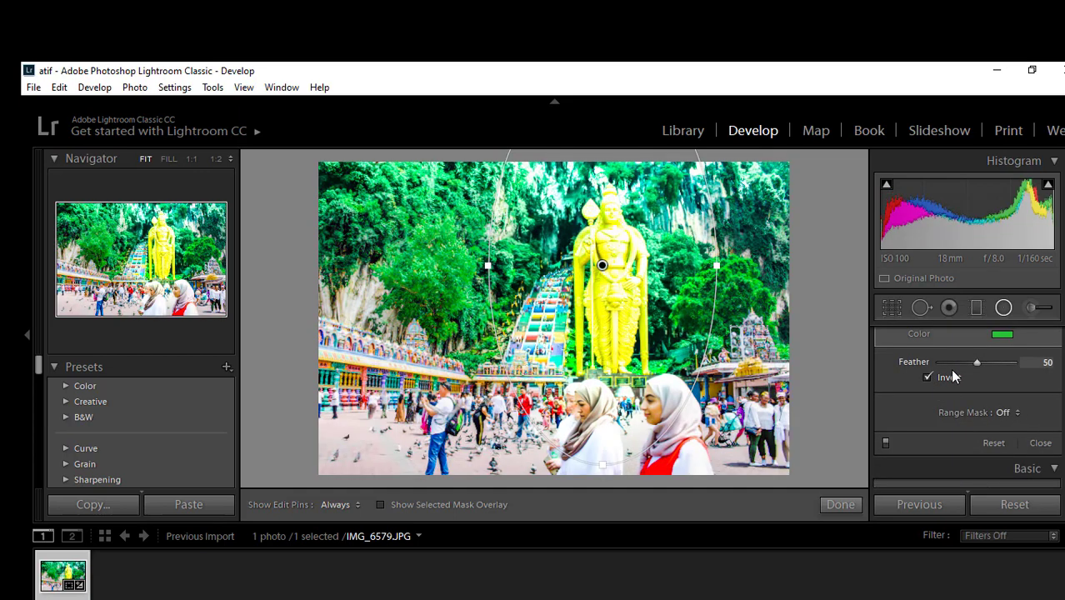
{"action": "scroll", "coordinate": [950, 371], "scroll_direction": "up", "scroll_amount": 5}
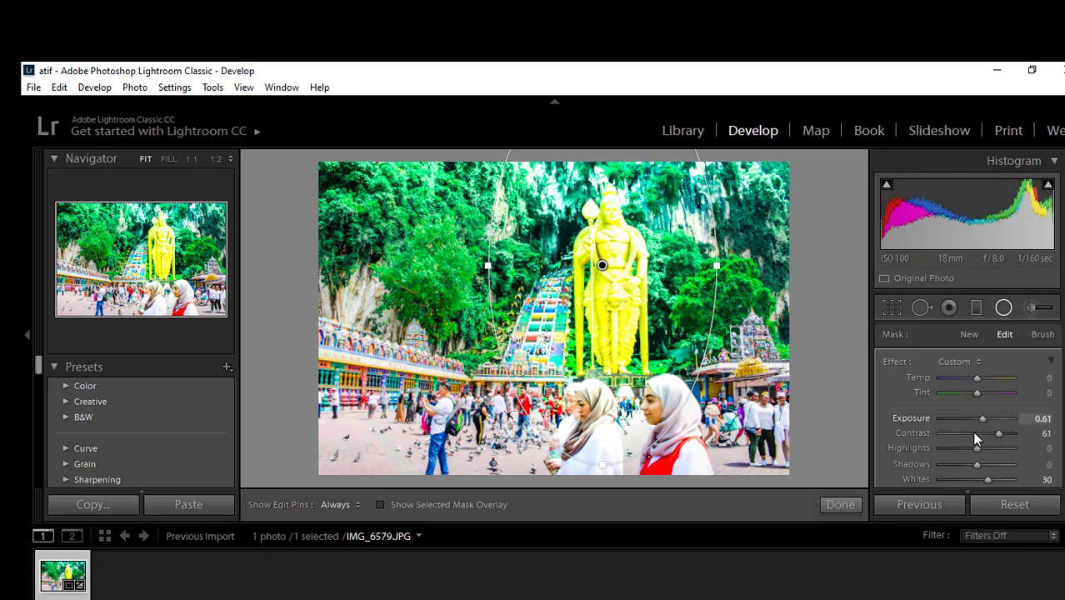
{"action": "left_click_drag", "start_coordinate": [982, 419], "coordinate": [976, 419]}
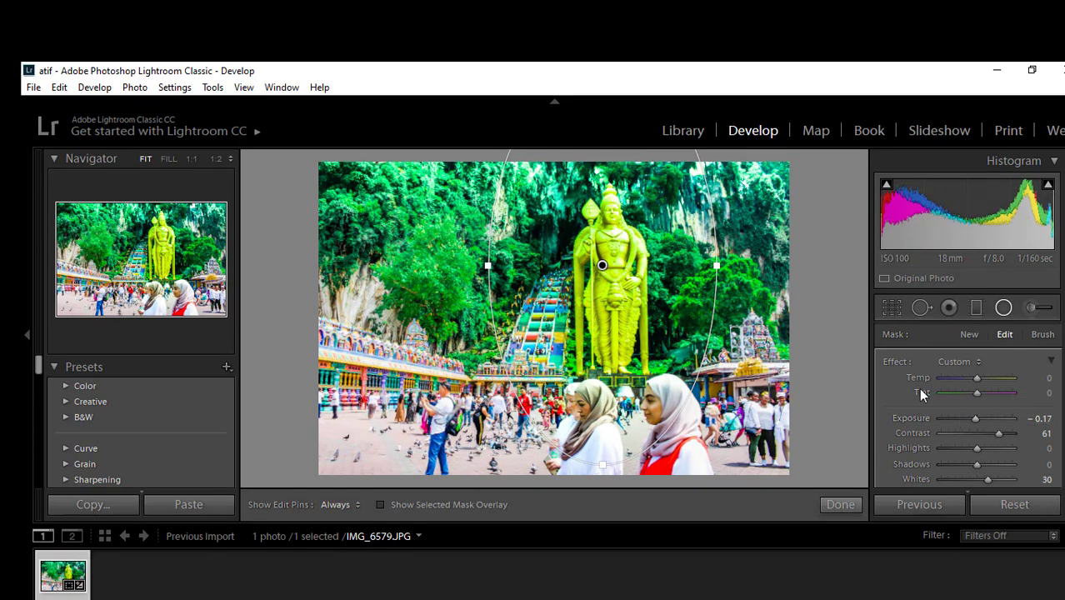
{"action": "key", "text": "Delete"}
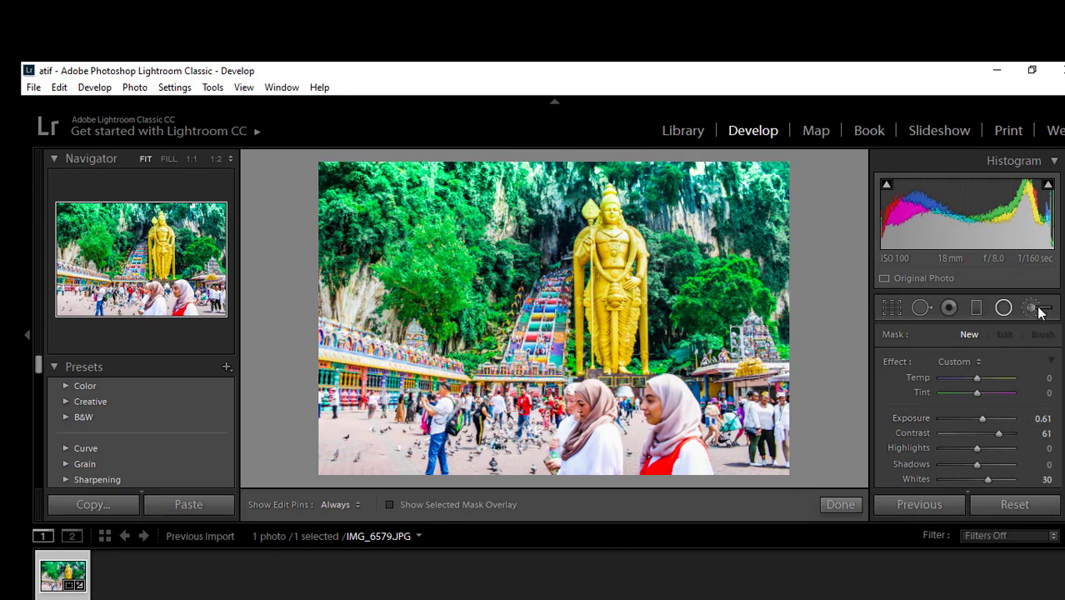
{"action": "left_click", "coordinate": [1004, 307]}
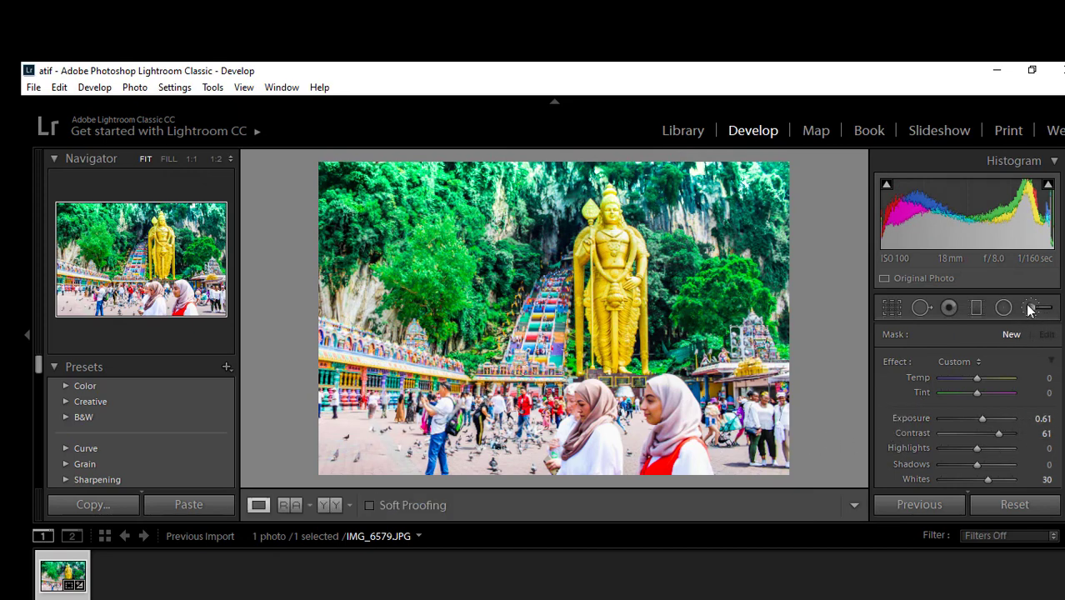
- Clear the Adjustment Brush's color tint to saturation 0 and brush the face of the woman in the red top at size 7
{"action": "scroll", "coordinate": [967, 408], "scroll_direction": "down", "scroll_amount": 5}
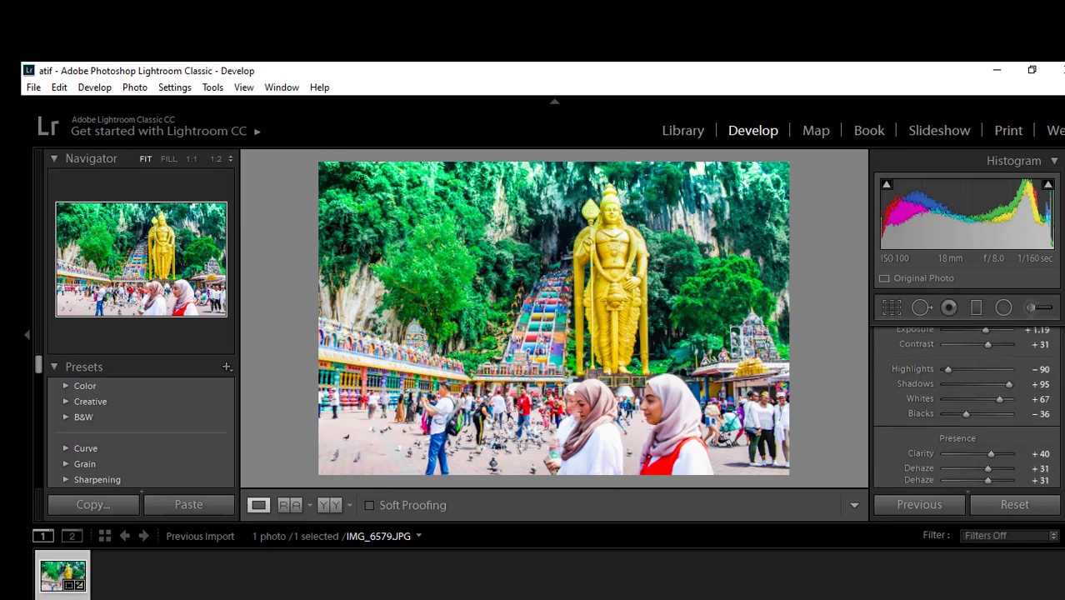
{"action": "scroll", "coordinate": [967, 408], "scroll_direction": "up", "scroll_amount": 3}
{"action": "scroll", "coordinate": [967, 408], "scroll_direction": "up", "scroll_amount": 5}
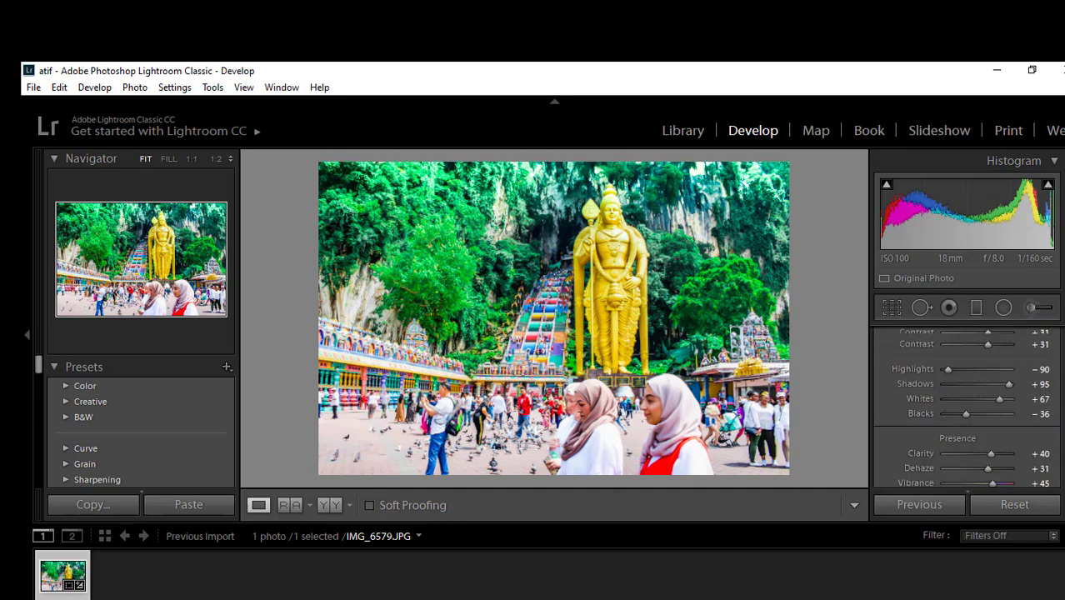
{"action": "left_click", "coordinate": [1032, 308]}
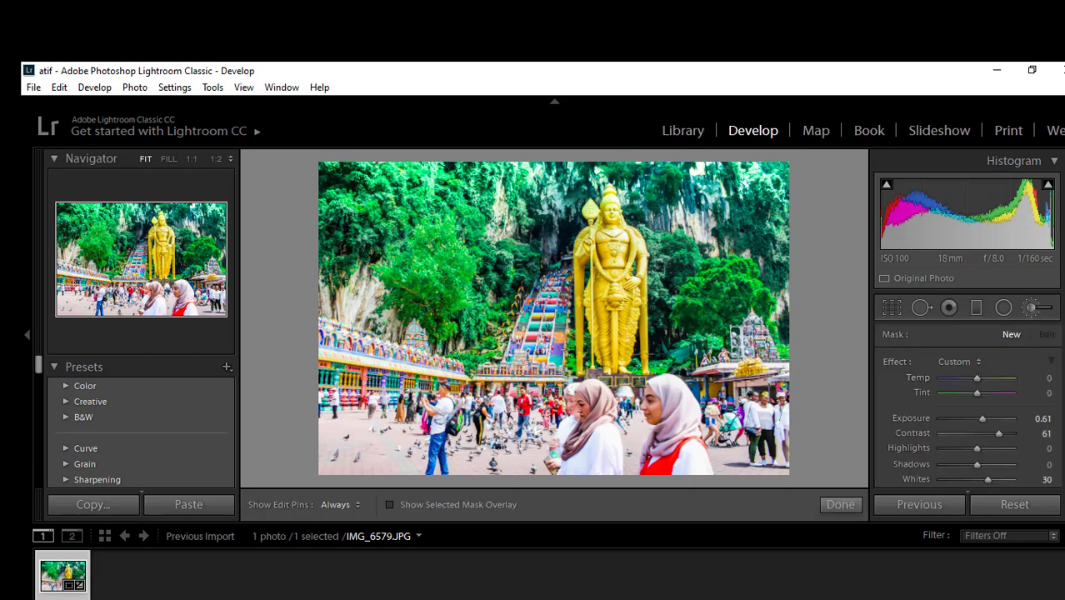
{"action": "scroll", "coordinate": [967, 408], "scroll_direction": "down", "scroll_amount": 2}
{"action": "scroll", "coordinate": [967, 408], "scroll_direction": "up", "scroll_amount": 1}
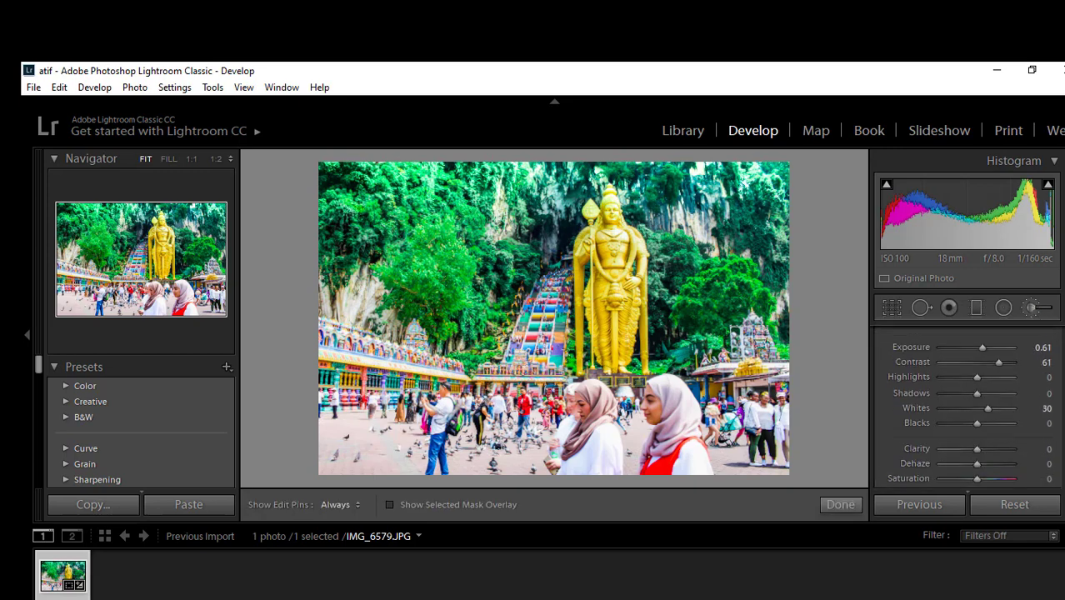
{"action": "scroll", "coordinate": [1002, 446], "scroll_direction": "down", "scroll_amount": 3}
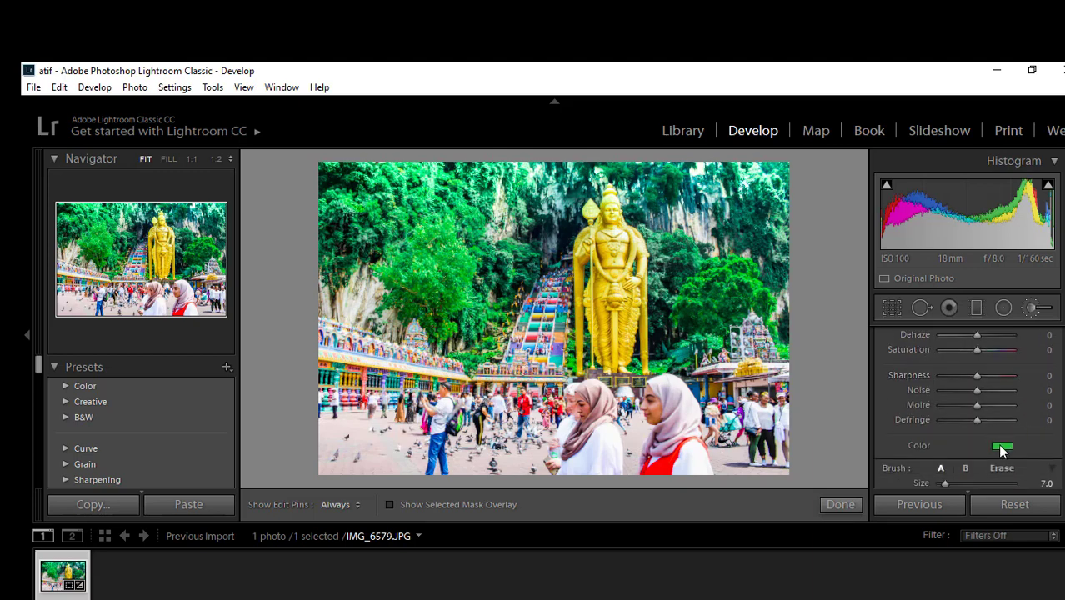
{"action": "left_click", "coordinate": [1002, 448]}
{"action": "left_click", "coordinate": [788, 516]}
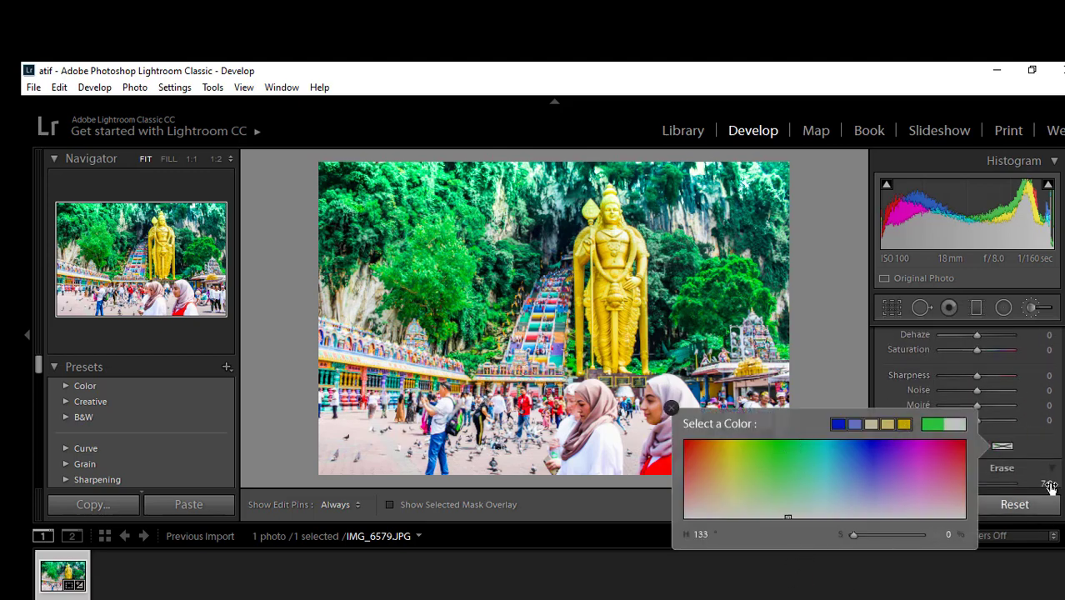
{"action": "left_click", "coordinate": [1046, 450]}
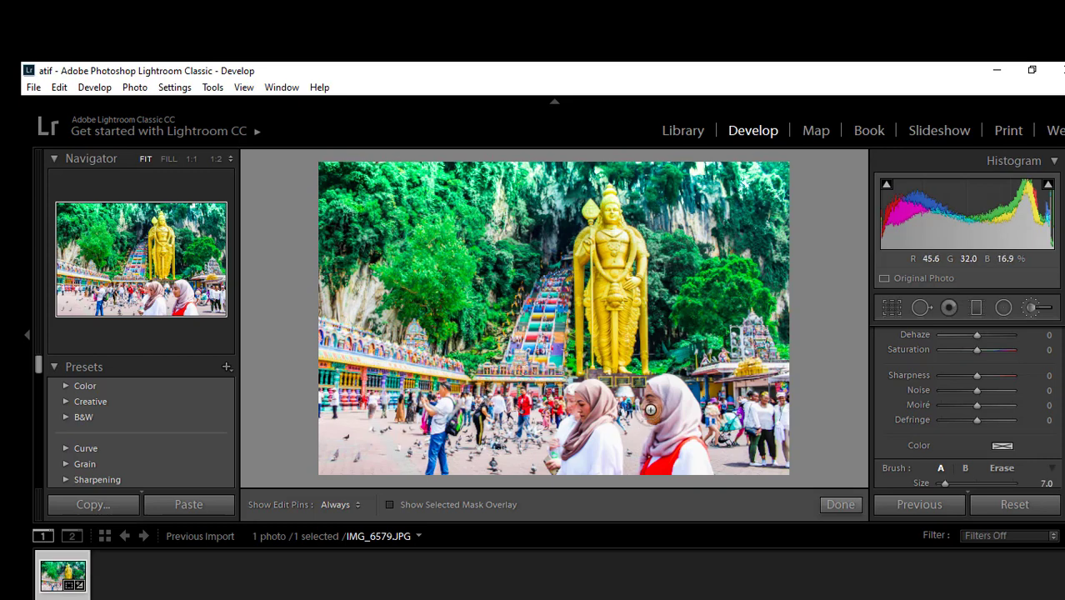
{"action": "key", "text": "h"}
{"action": "key", "text": "h"}
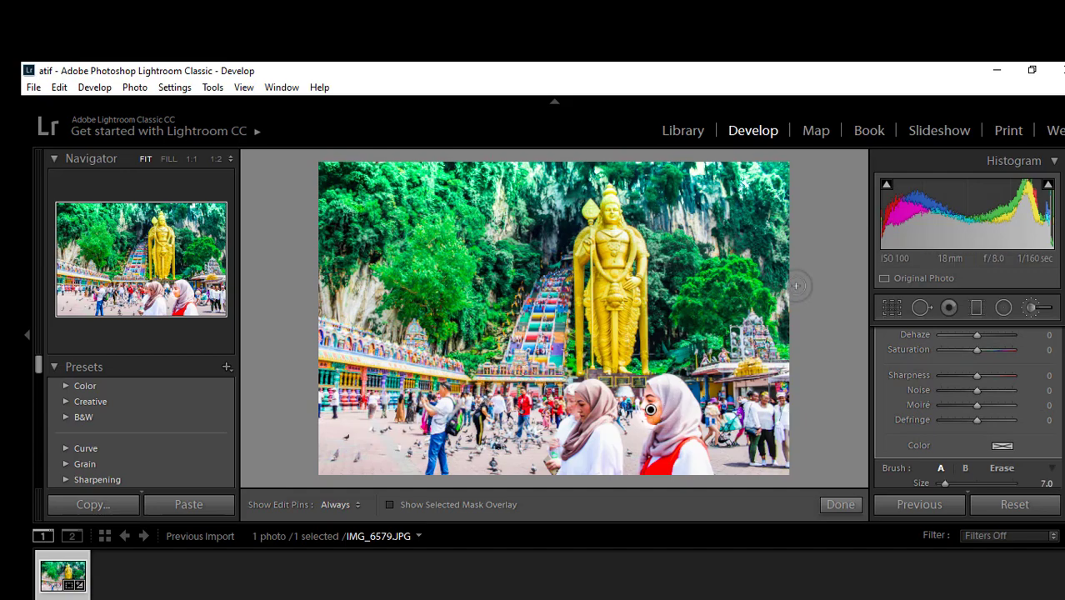
- Show the selected mask overlay to check the brushed area on the woman's face, and hide it again
{"action": "key", "text": "ctrl+o"}
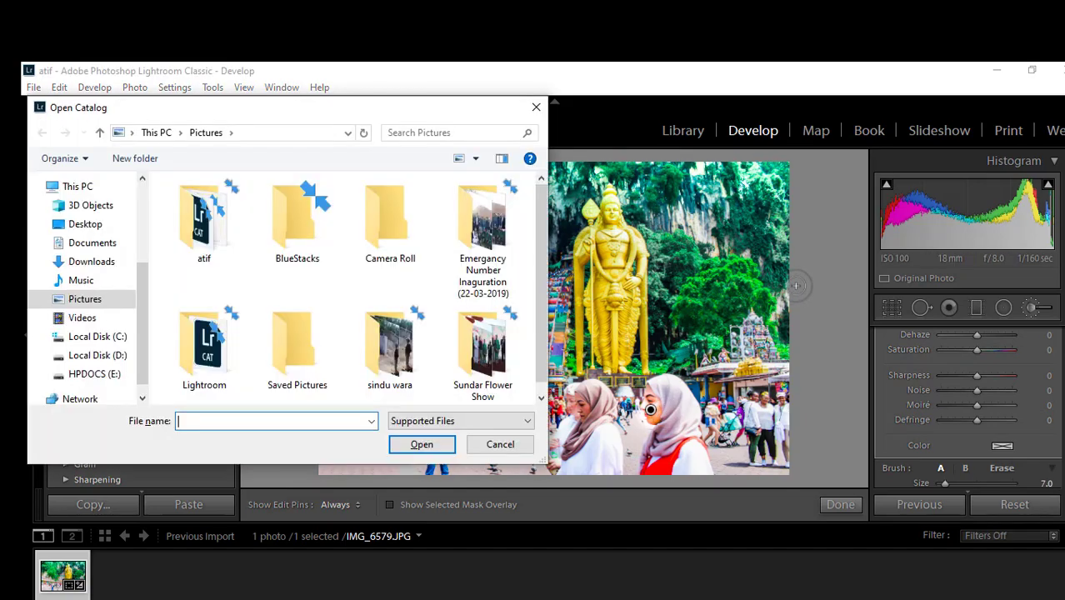
{"action": "left_click", "coordinate": [486, 447]}
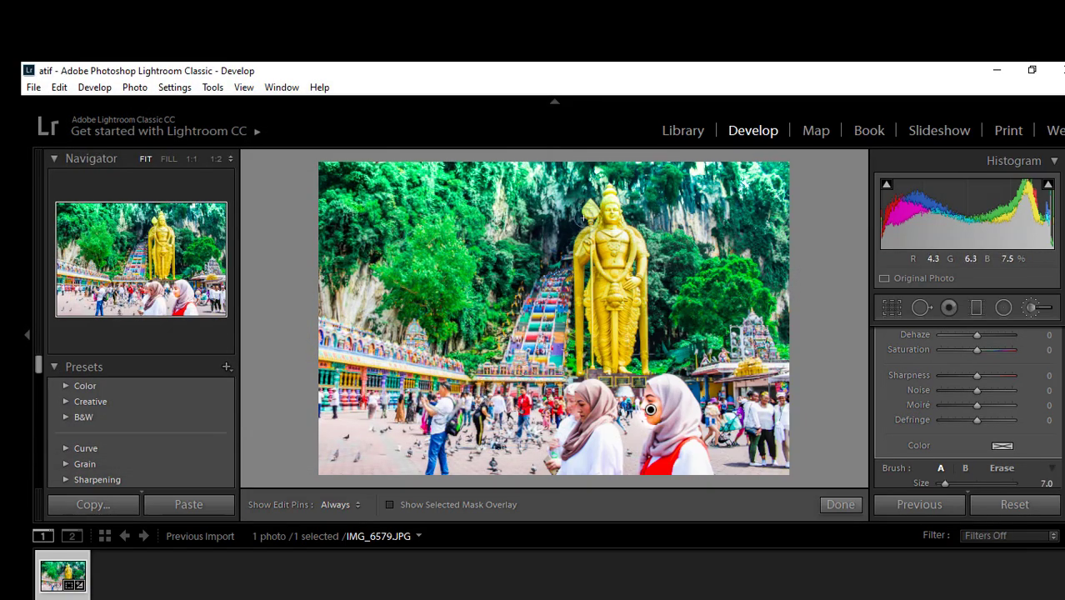
{"action": "key", "text": "shift"}
{"action": "key", "text": "alt"}
{"action": "key", "text": "o"}
{"action": "key", "text": "bracketright"}
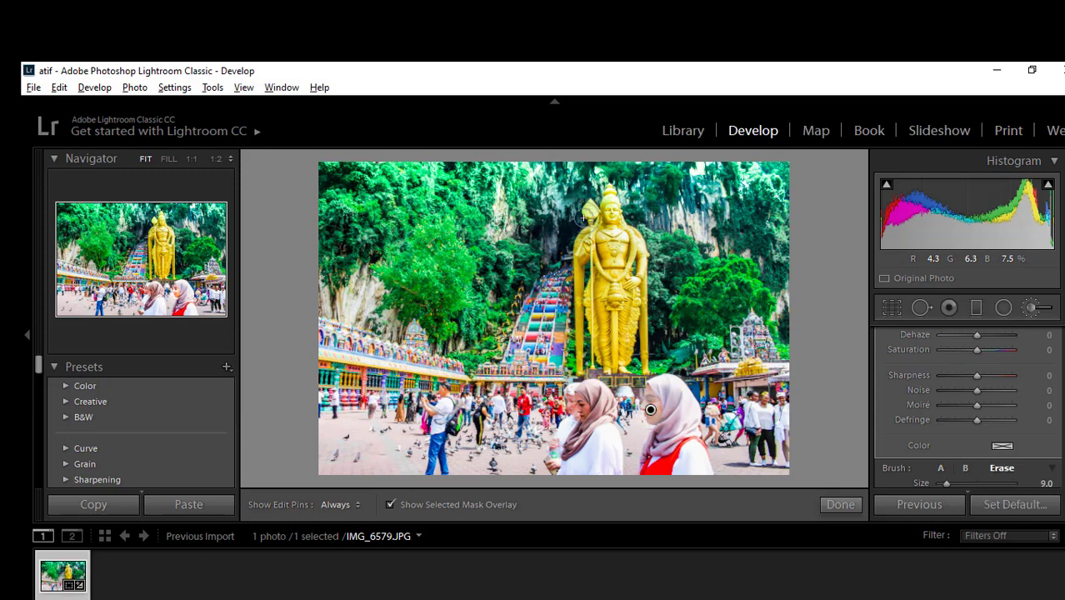
{"action": "key", "text": "o"}
{"action": "left_click", "coordinate": [650, 410]}
{"action": "key", "text": "o"}
{"action": "key", "text": "o"}
{"action": "key", "text": "o"}
{"action": "key", "text": "alt"}
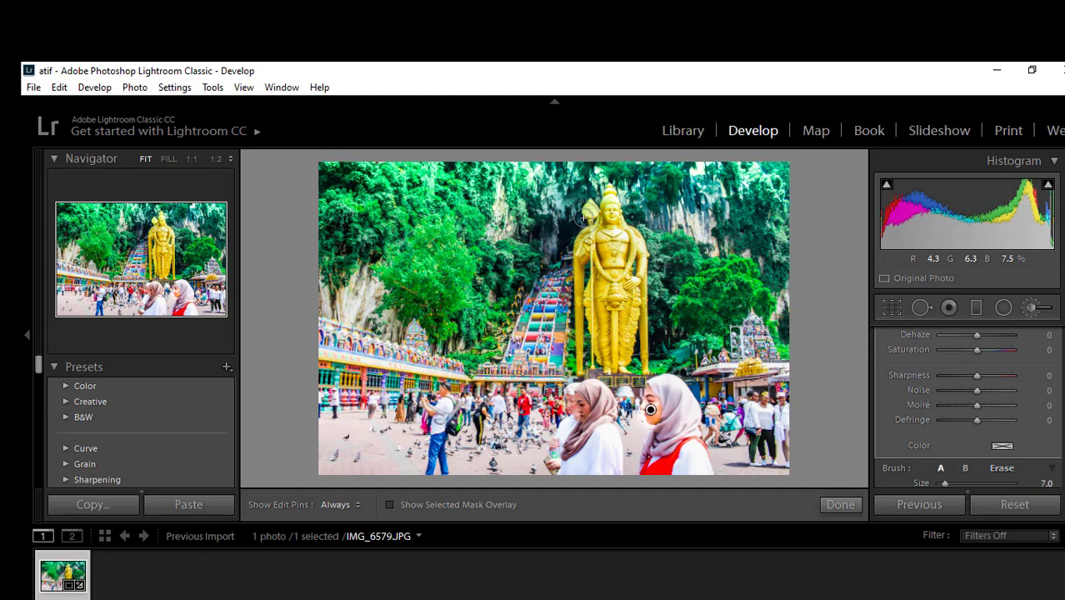
- Reduce the Adjustment Brush to size 3 and toggle the edit pins off and on to inspect the brushed face
{"action": "key", "text": "alt"}
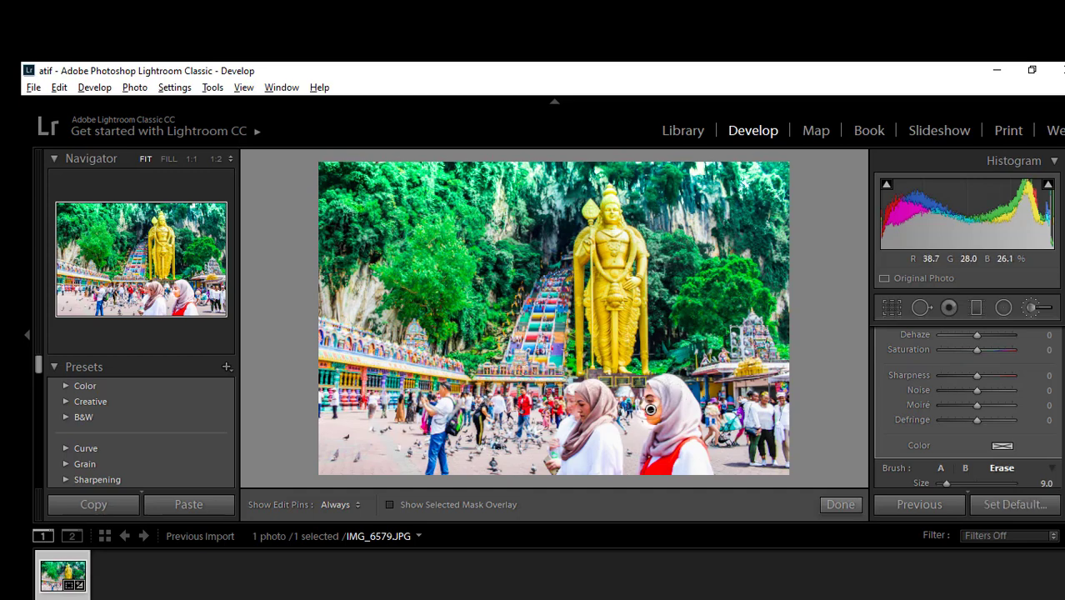
{"action": "key", "text": "alt"}
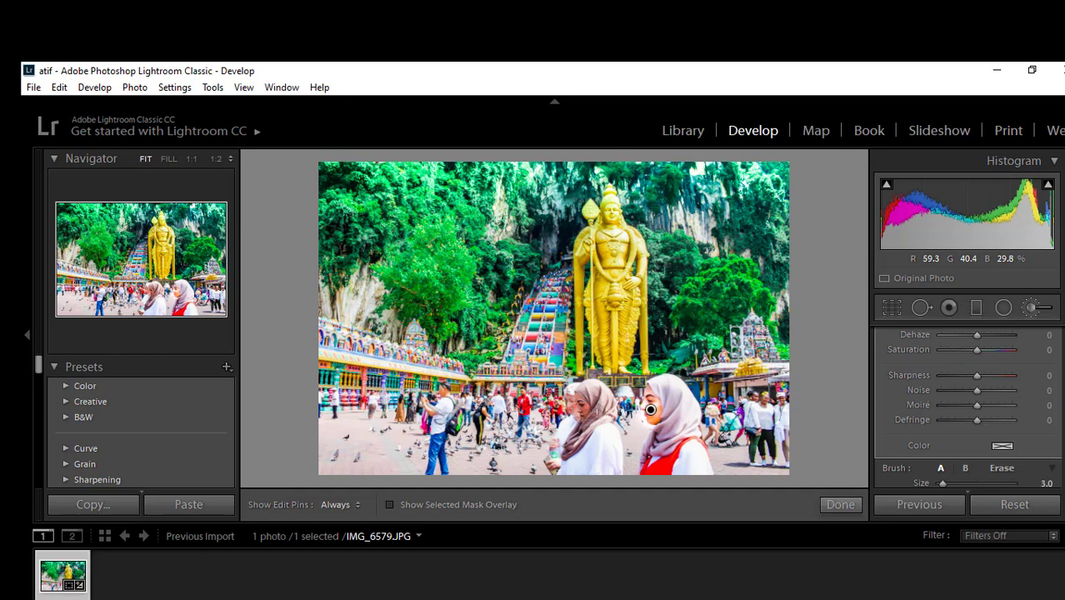
{"action": "key", "text": "h"}
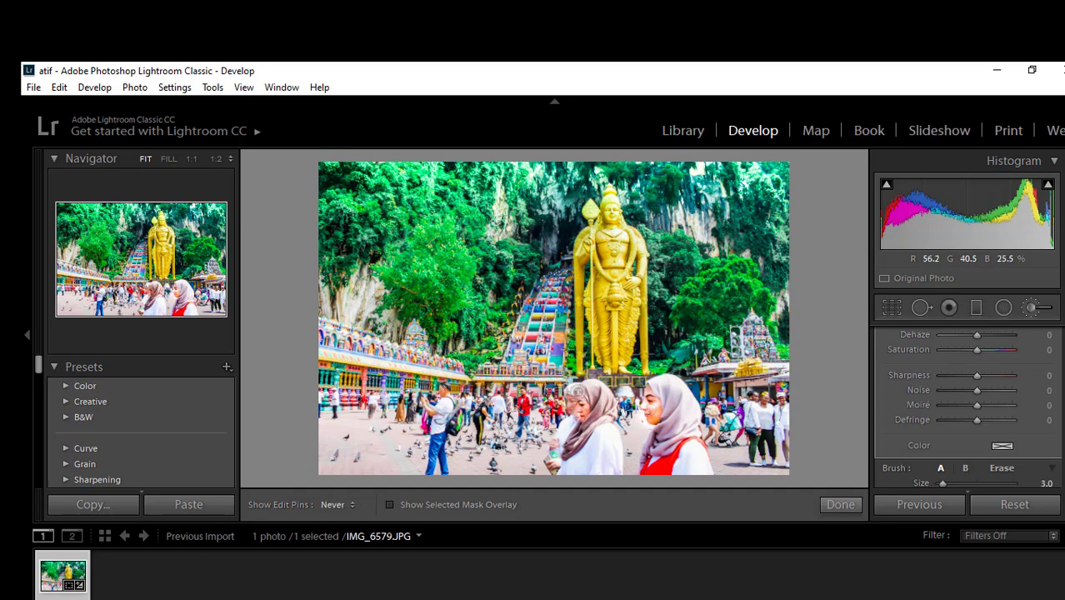
{"action": "key", "text": "h"}
{"action": "key", "text": "h"}
{"action": "key", "text": "h"}
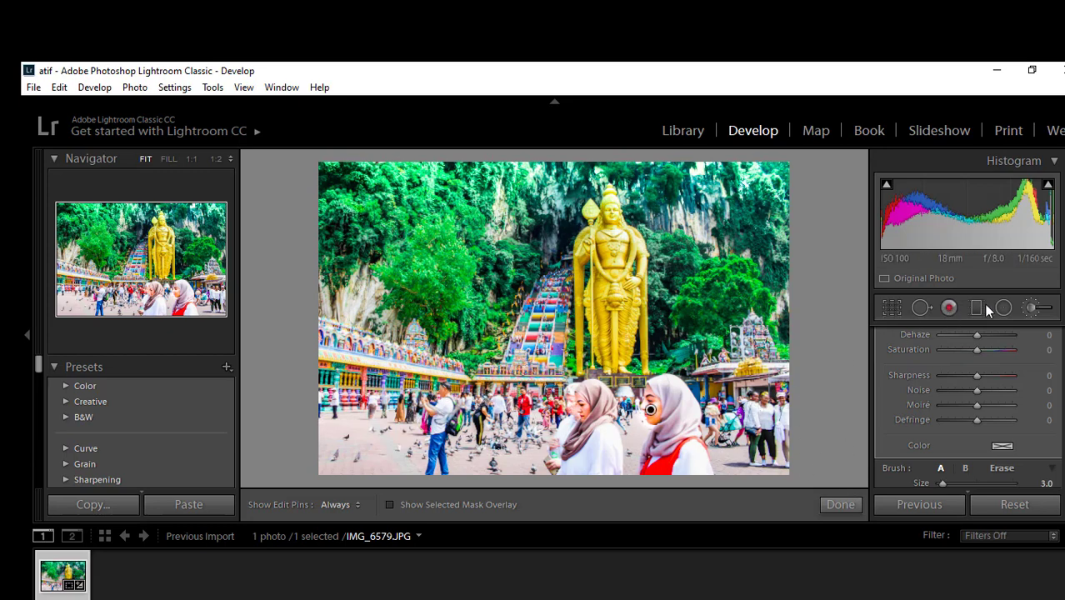
- Erase brush mask along the right edge of the woman's headscarf at eraser size 4 and finish the brush adjustment
{"action": "key", "text": "alt"}
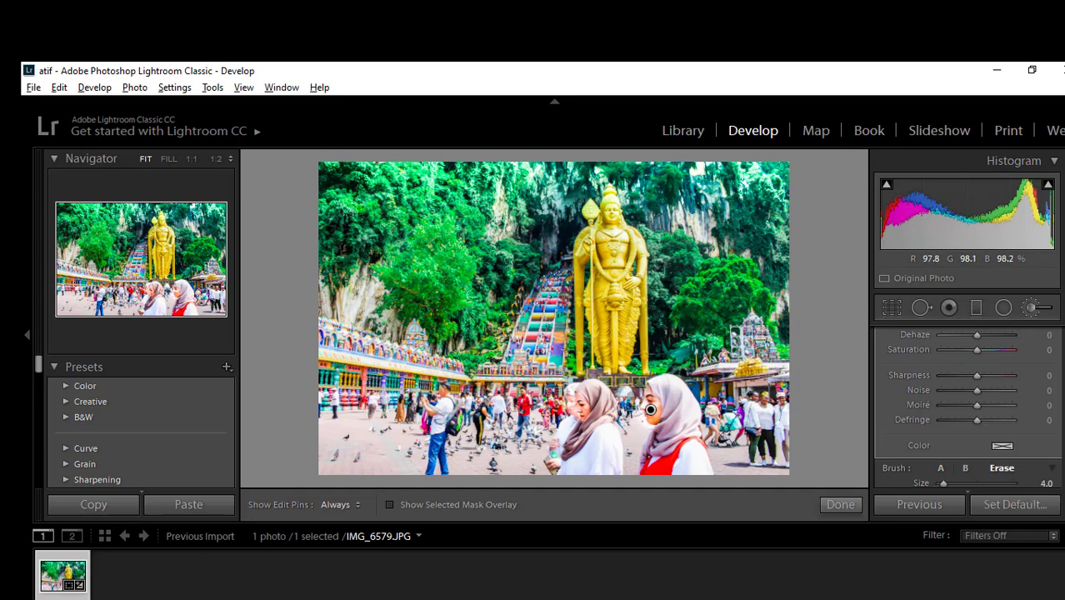
{"action": "key", "text": "h"}
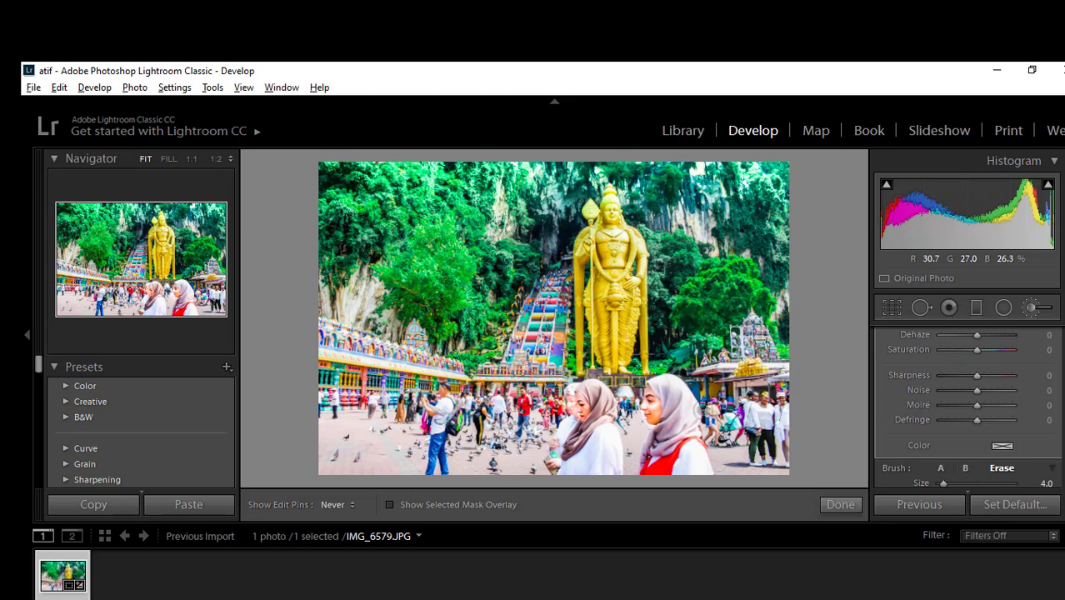
{"action": "left_click_drag", "start_coordinate": [703, 410], "coordinate": [698, 436]}
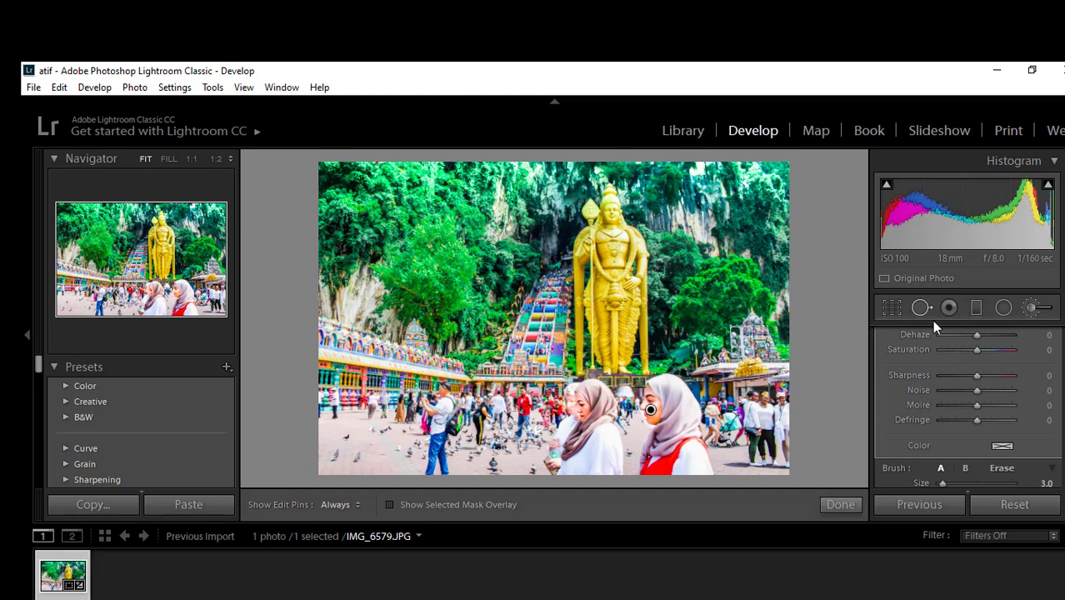
{"action": "left_click", "coordinate": [842, 506]}
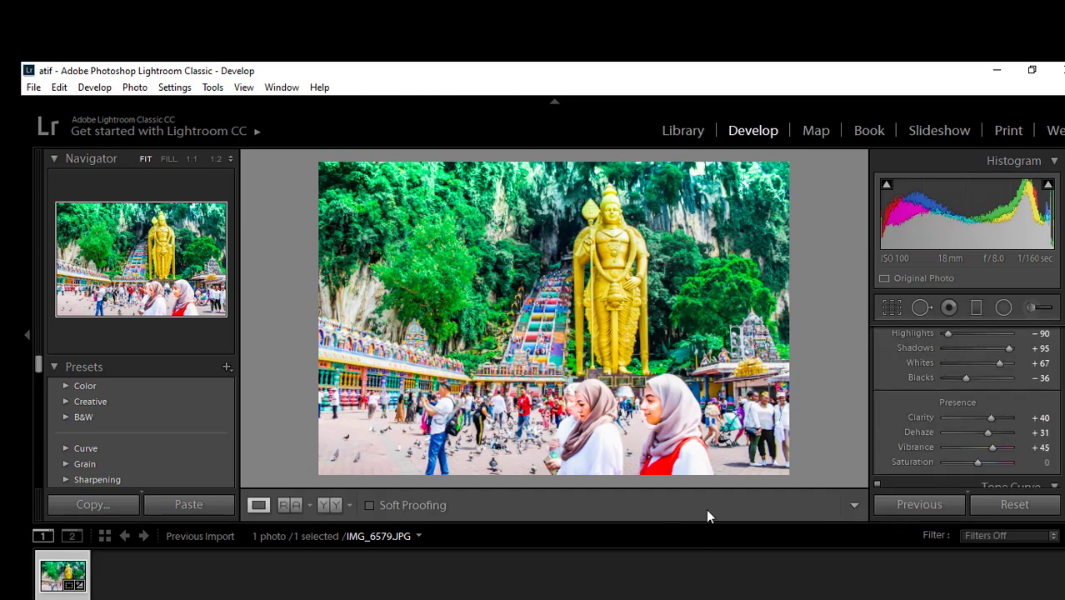
- Compare the original and edited photo side by side in the Before and After view
{"action": "left_click", "coordinate": [331, 506]}
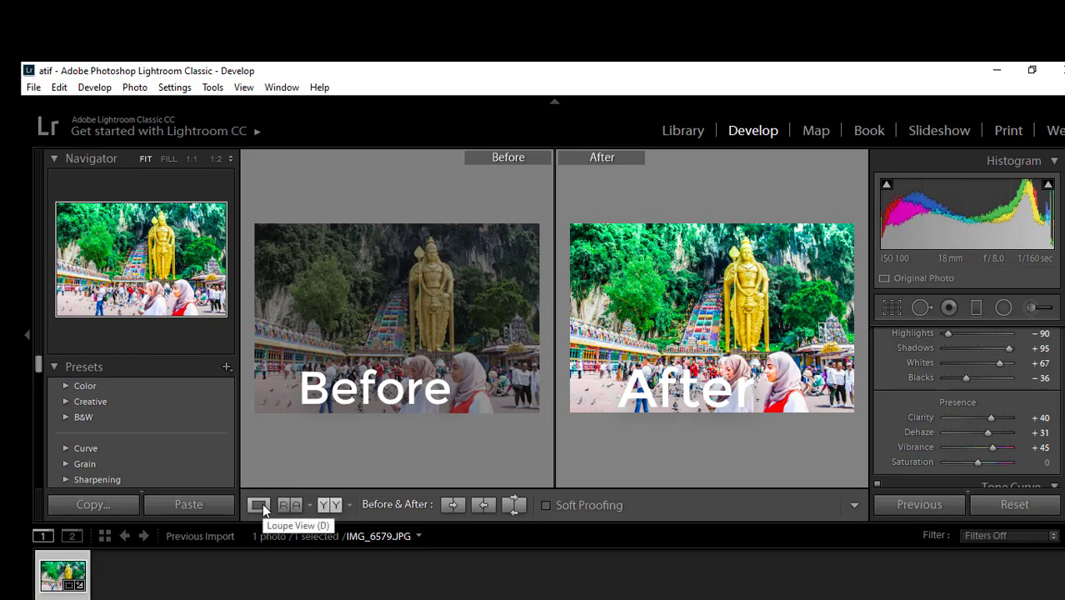
- Inspect the crowd and the rocky hillside at 1:1 in the Before and After view, and zoom back out
{"action": "left_click", "coordinate": [443, 352]}
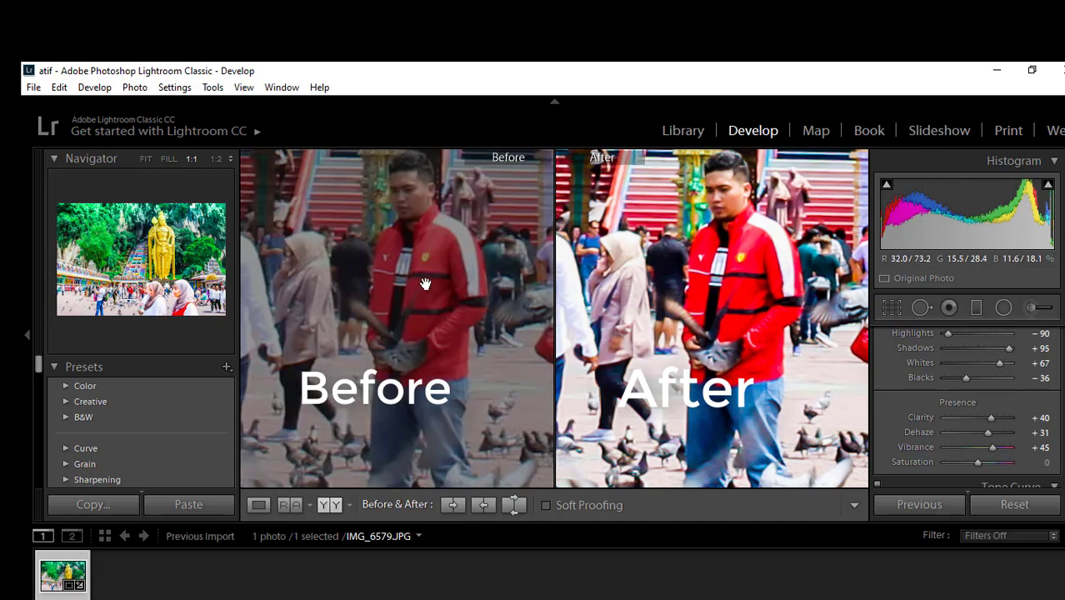
{"action": "left_click_drag", "start_coordinate": [410, 299], "coordinate": [516, 436]}
{"action": "left_click_drag", "start_coordinate": [418, 251], "coordinate": [423, 301]}
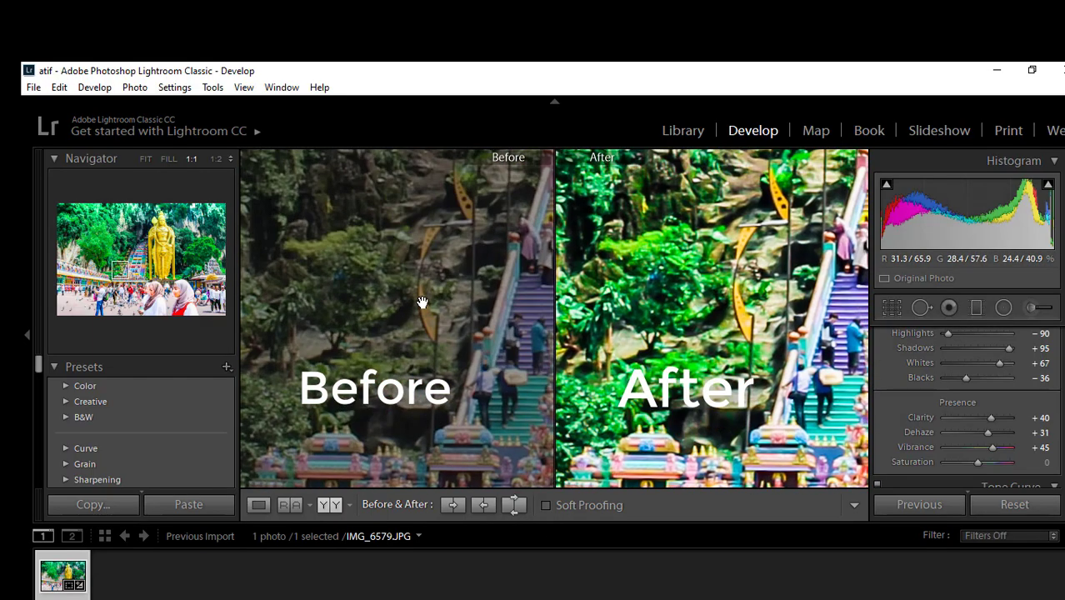
{"action": "left_click", "coordinate": [422, 303]}
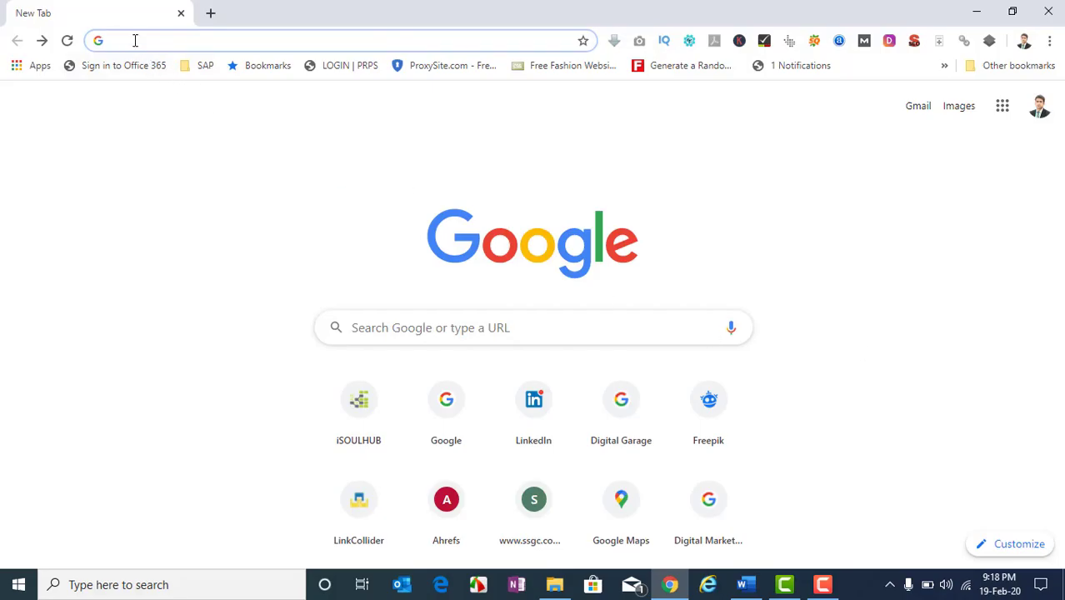
- Switch to Chrome, open fiverr.com and search its services for "photo post production"
{"action": "type", "text": "fiv"}
{"action": "key", "text": "Return"}
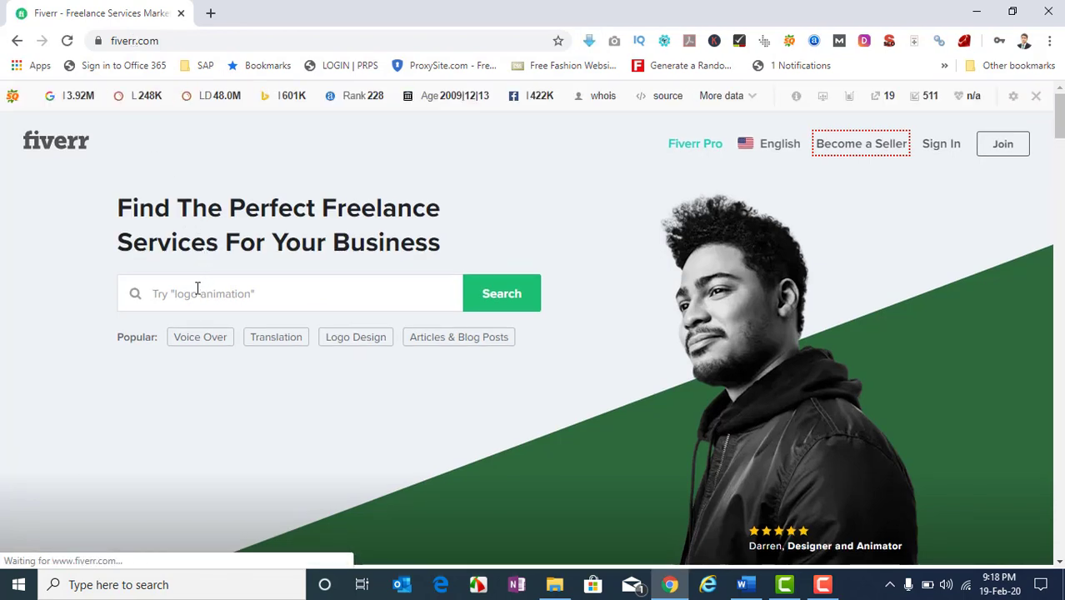
{"action": "left_click", "coordinate": [198, 289]}
{"action": "type", "text": "photo"}
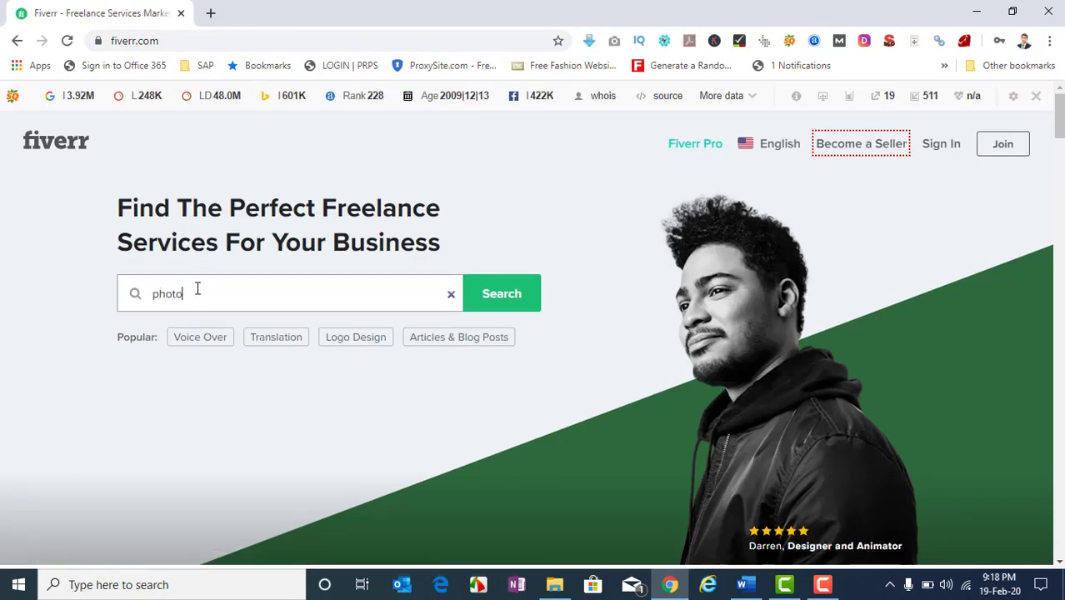
{"action": "type", "text": " post"}
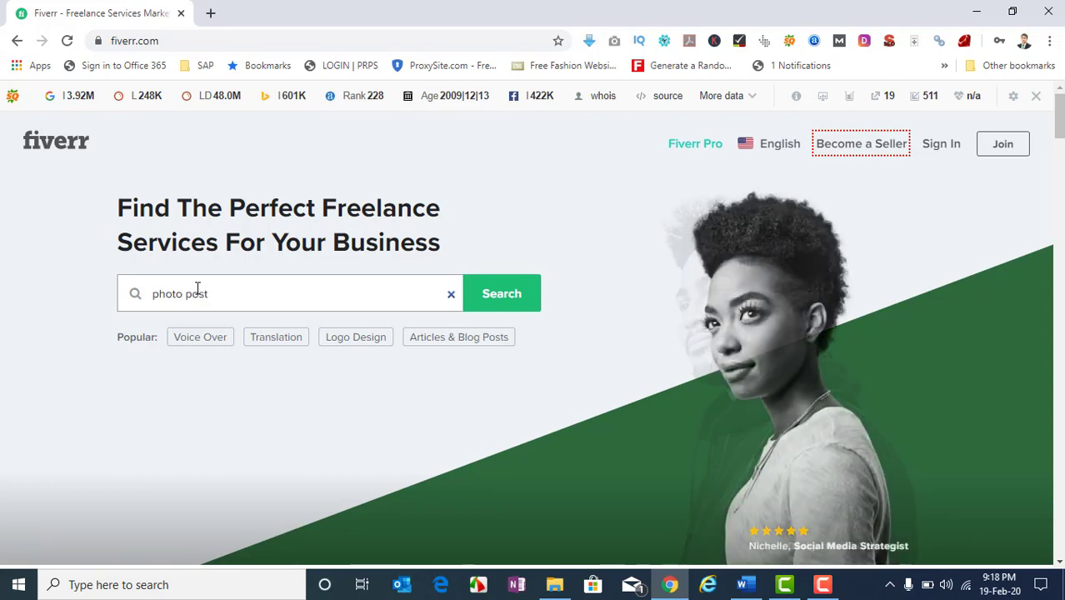
{"action": "type", "text": " production"}
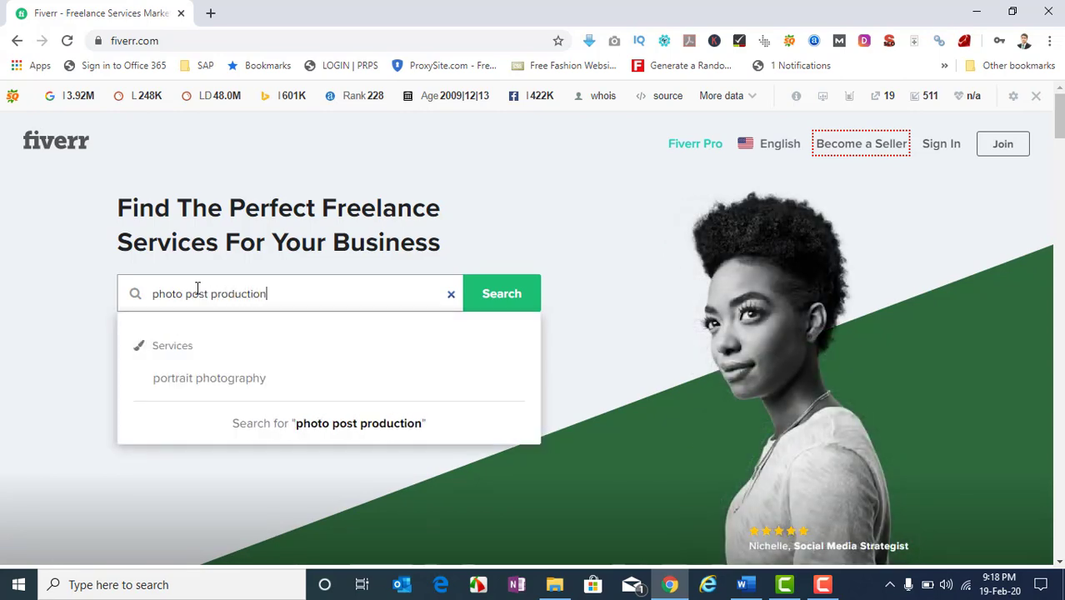
{"action": "key", "text": "Return"}
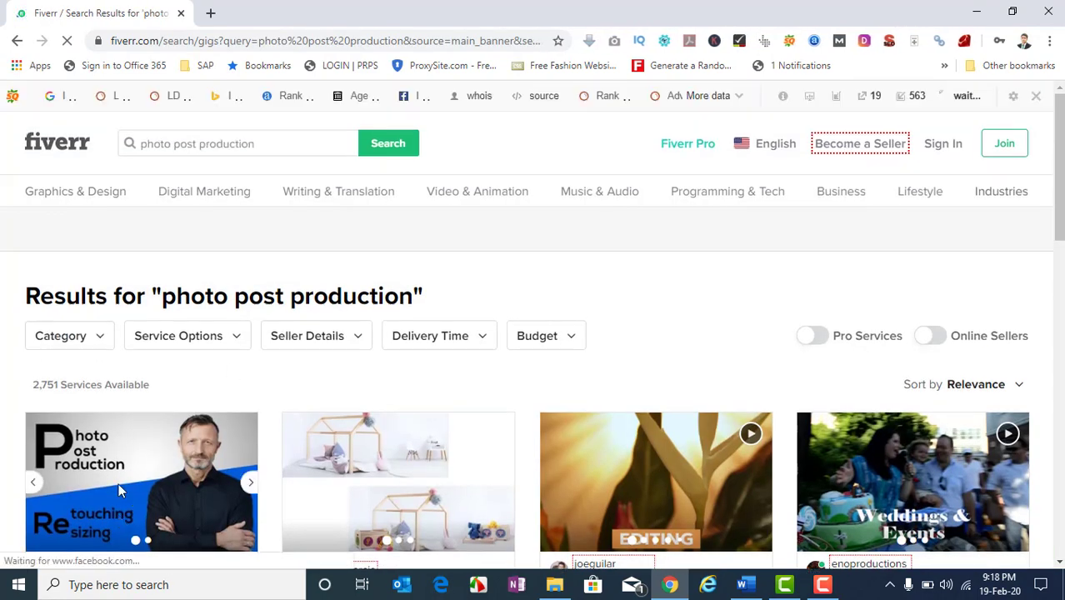
- Open the "I will do photo post production and retouching" gig and view its Standard and Premium packages
{"action": "left_click", "coordinate": [119, 484]}
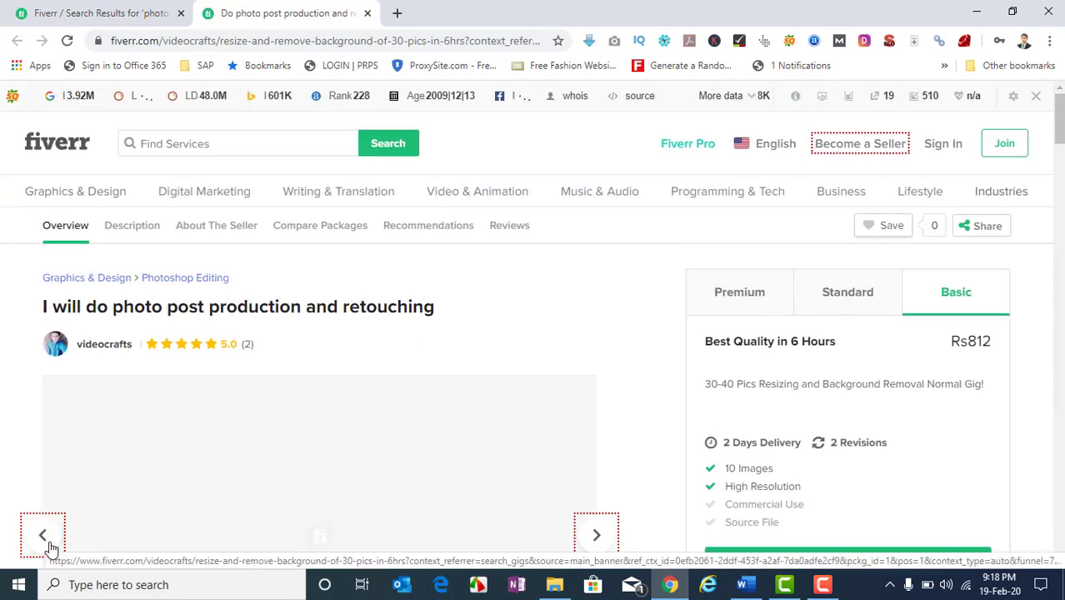
{"action": "left_click", "coordinate": [847, 305]}
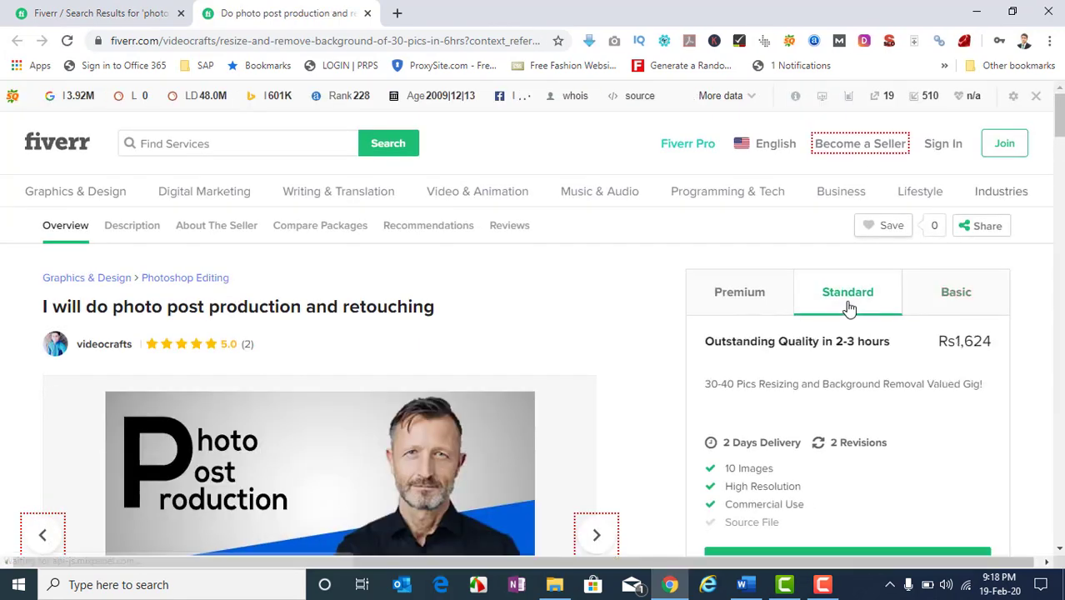
{"action": "left_click", "coordinate": [773, 305]}
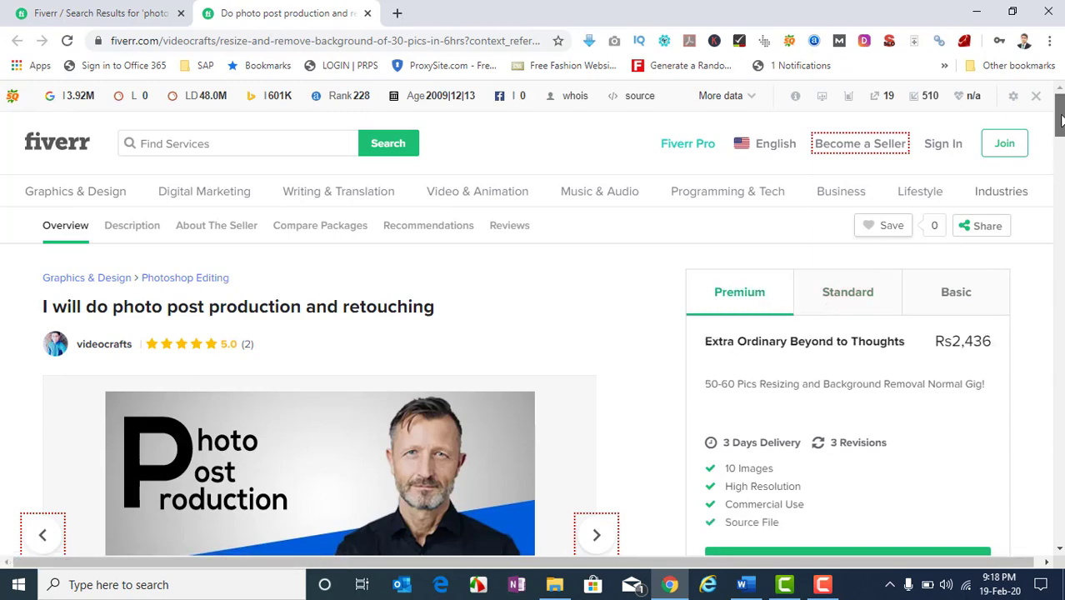
- Open the recommended gig for newborn photography post production photo editing and read its About This Gig section
{"action": "left_click_drag", "start_coordinate": [1062, 121], "coordinate": [1061, 307]}
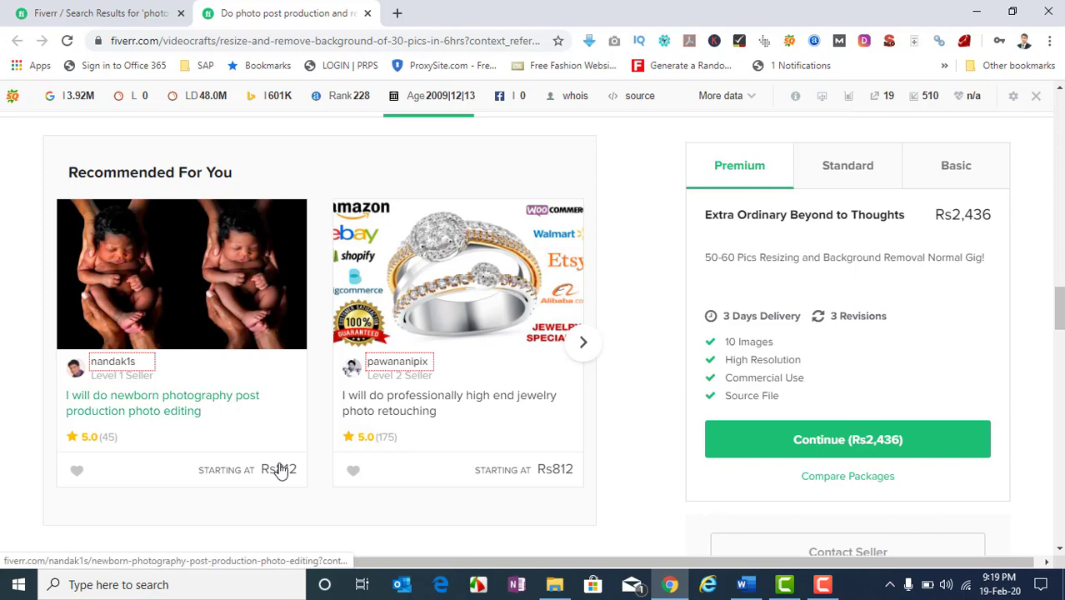
{"action": "left_click", "coordinate": [178, 298]}
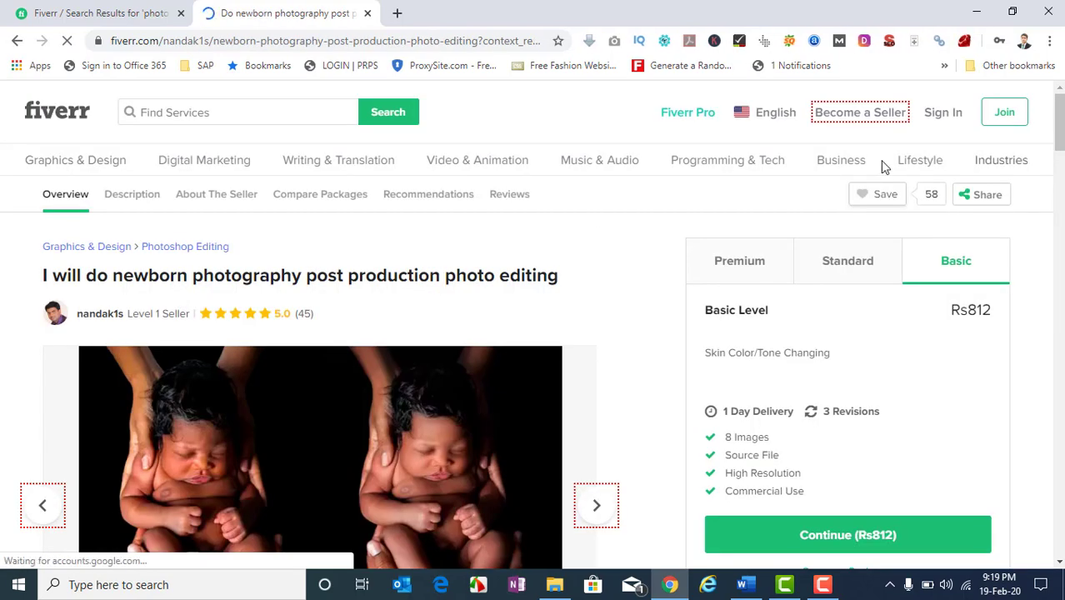
{"action": "scroll", "coordinate": [320, 334], "scroll_direction": "down", "scroll_amount": 3}
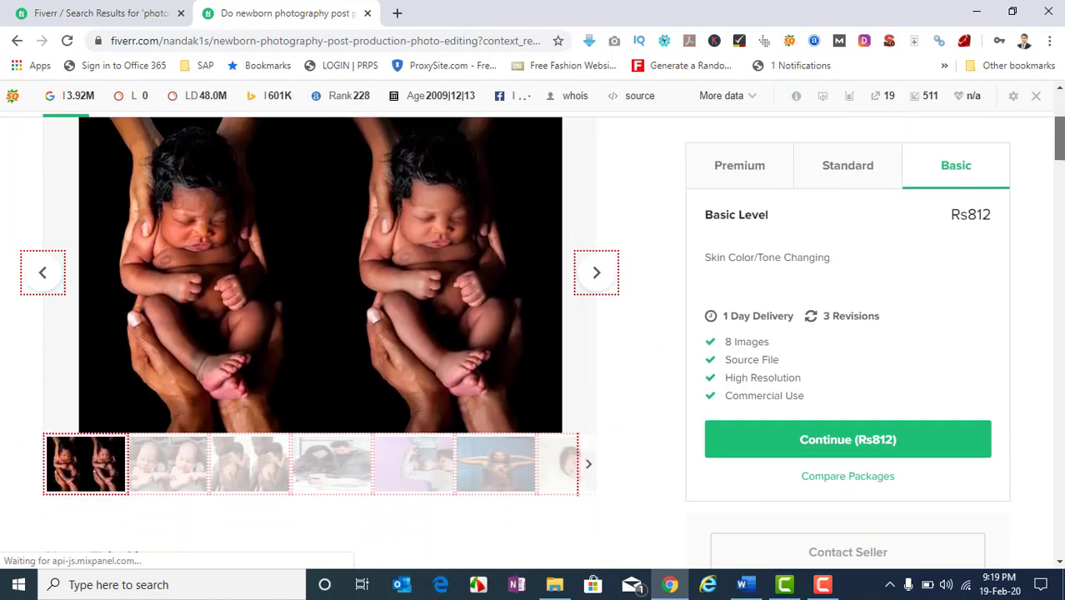
{"action": "scroll", "coordinate": [319, 334], "scroll_direction": "down", "scroll_amount": 2}
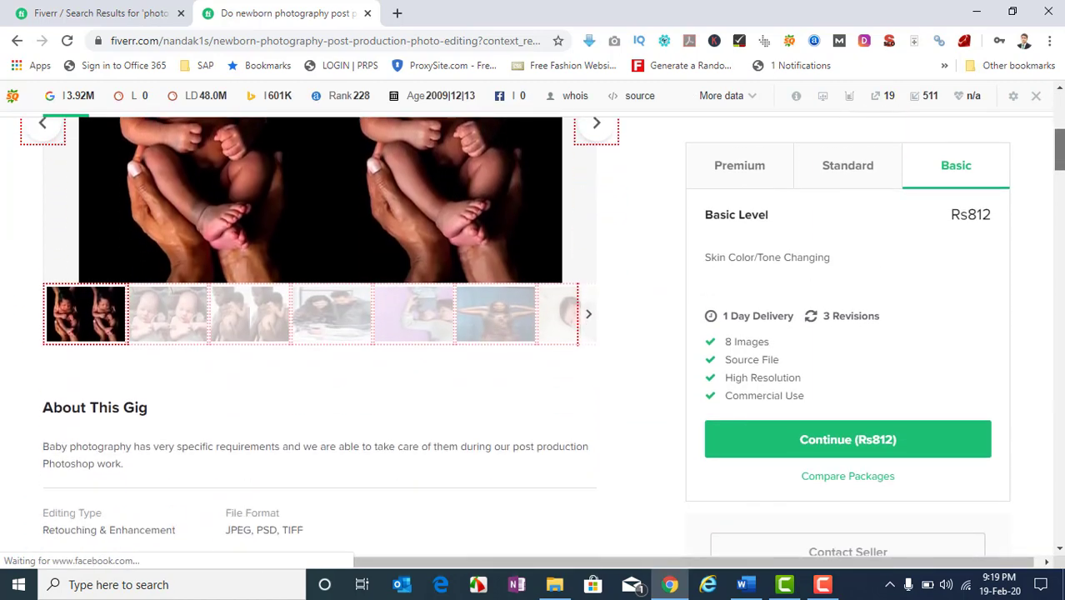
{"action": "scroll", "coordinate": [904, 195], "scroll_direction": "down", "scroll_amount": 2}
- View the newborn photo editing gig's Standard and Premium packages and examine its package comparison table
{"action": "left_click", "coordinate": [849, 176]}
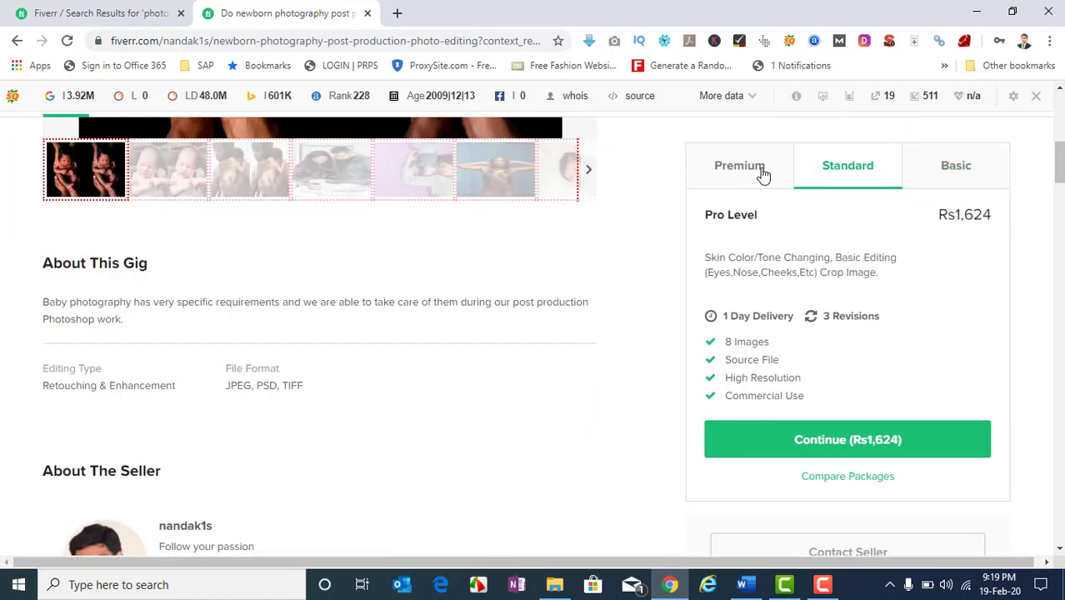
{"action": "left_click", "coordinate": [772, 170]}
{"action": "left_click_drag", "start_coordinate": [1059, 167], "coordinate": [1058, 200]}
{"action": "scroll", "coordinate": [319, 334], "scroll_direction": "down", "scroll_amount": 5}
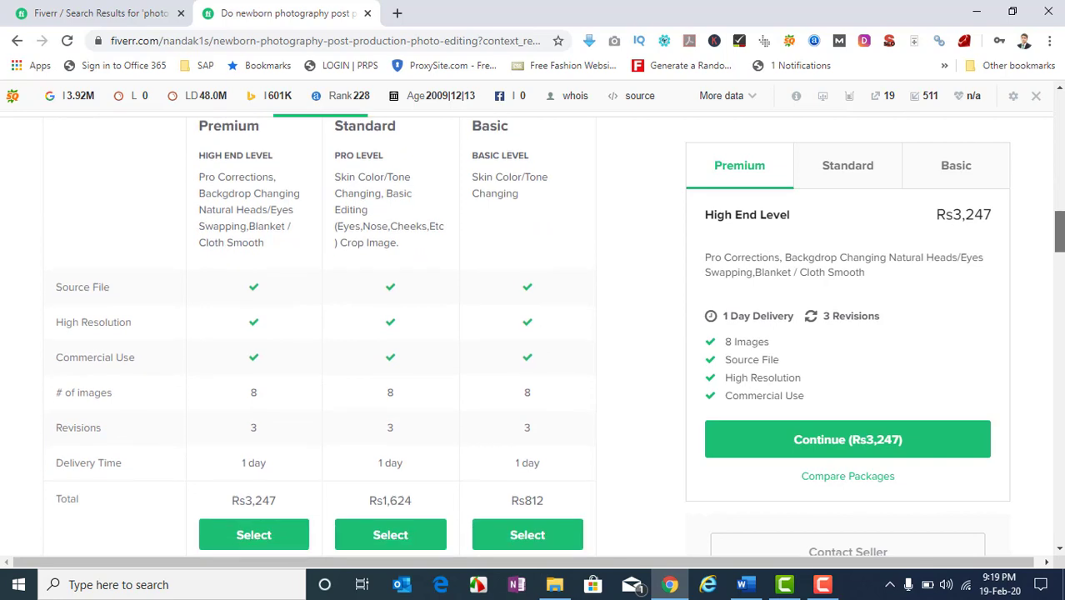
{"action": "scroll", "coordinate": [319, 334], "scroll_direction": "down", "scroll_amount": 1}
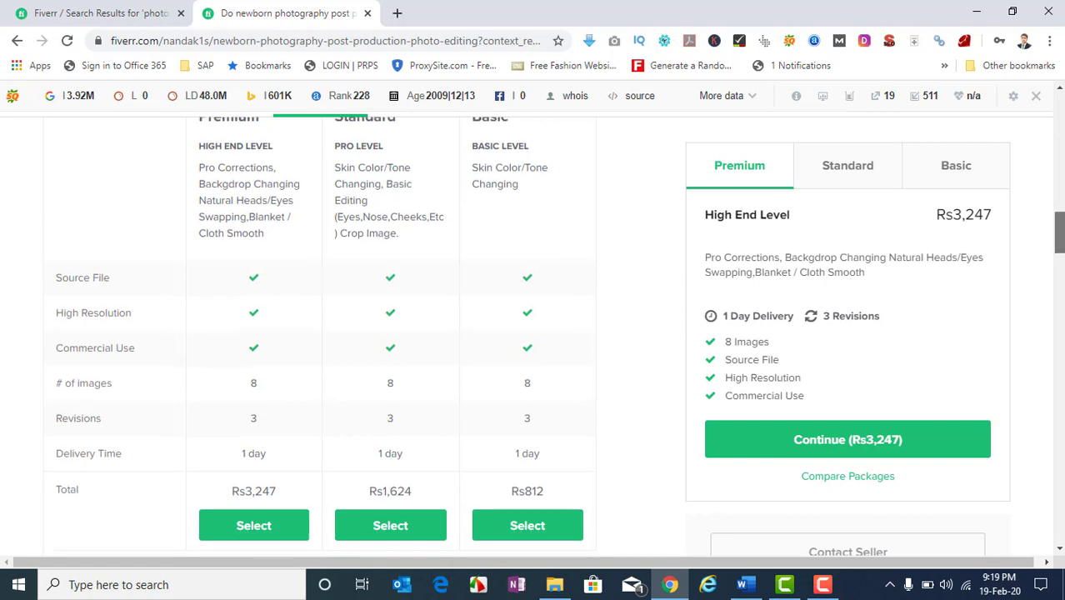